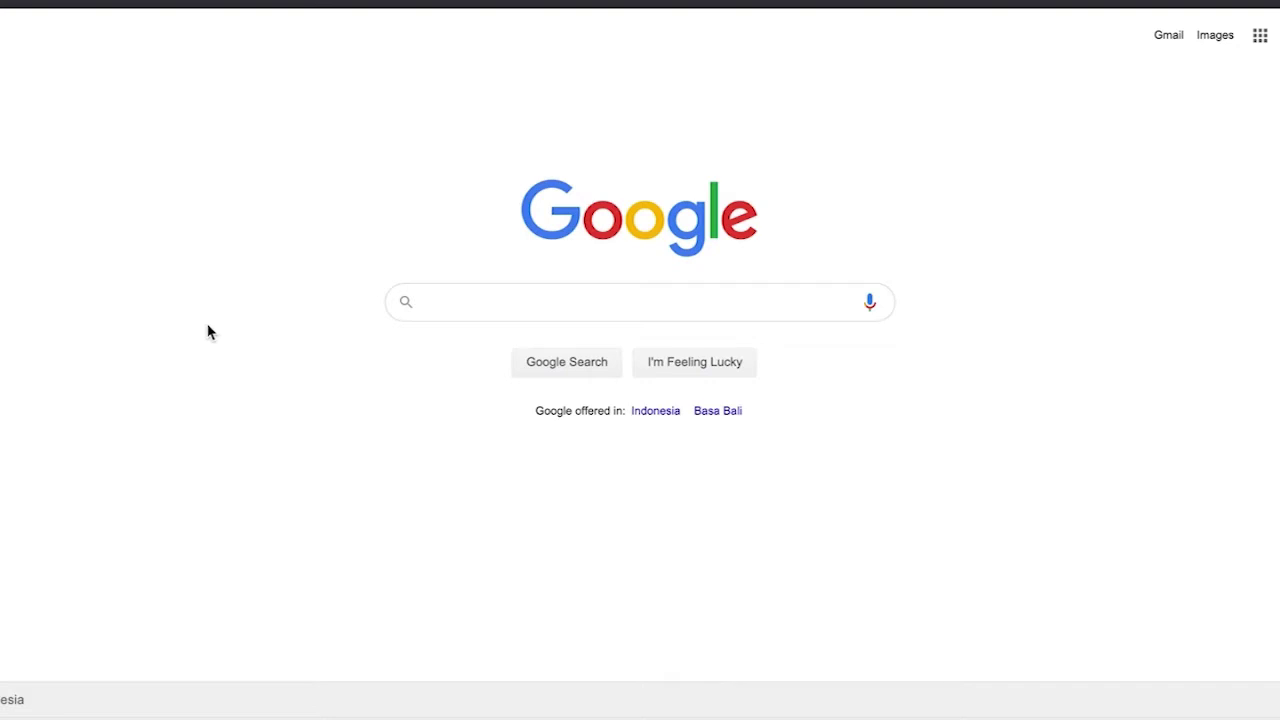
- Search Google for "google trends" and open the trends.google.co.id result
text(g)
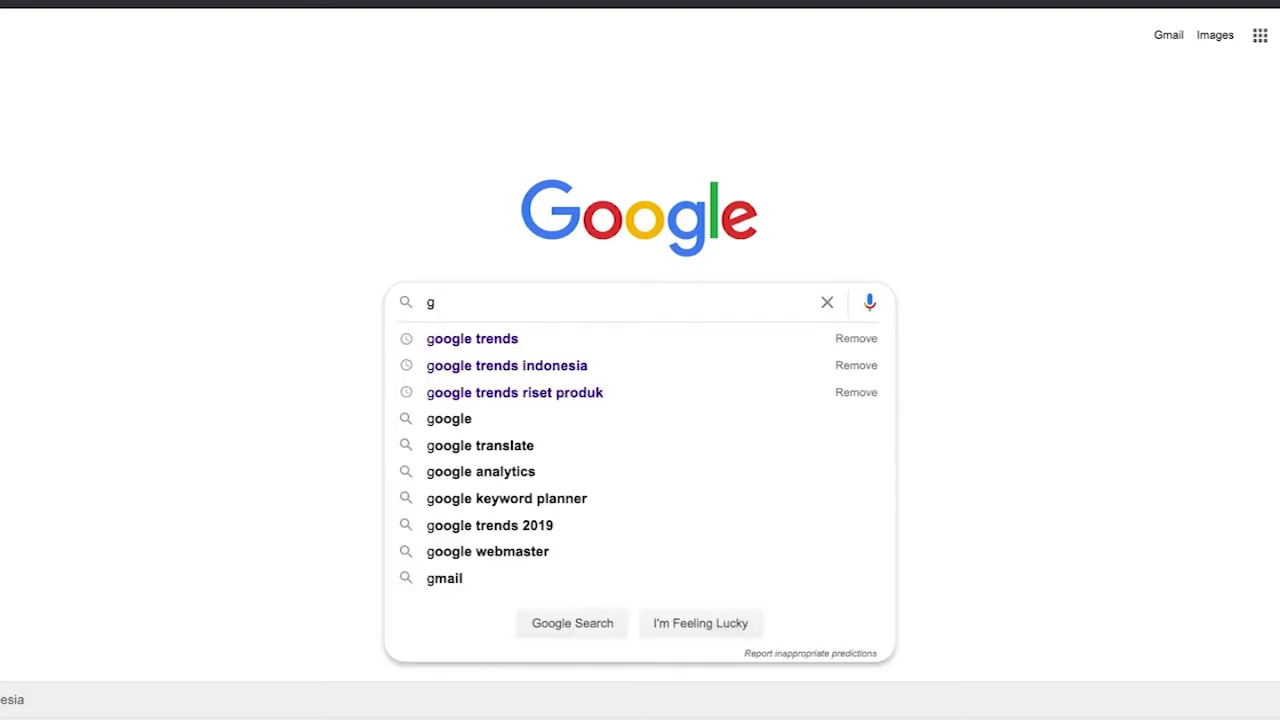
key(BackSpace)
text(google trends)
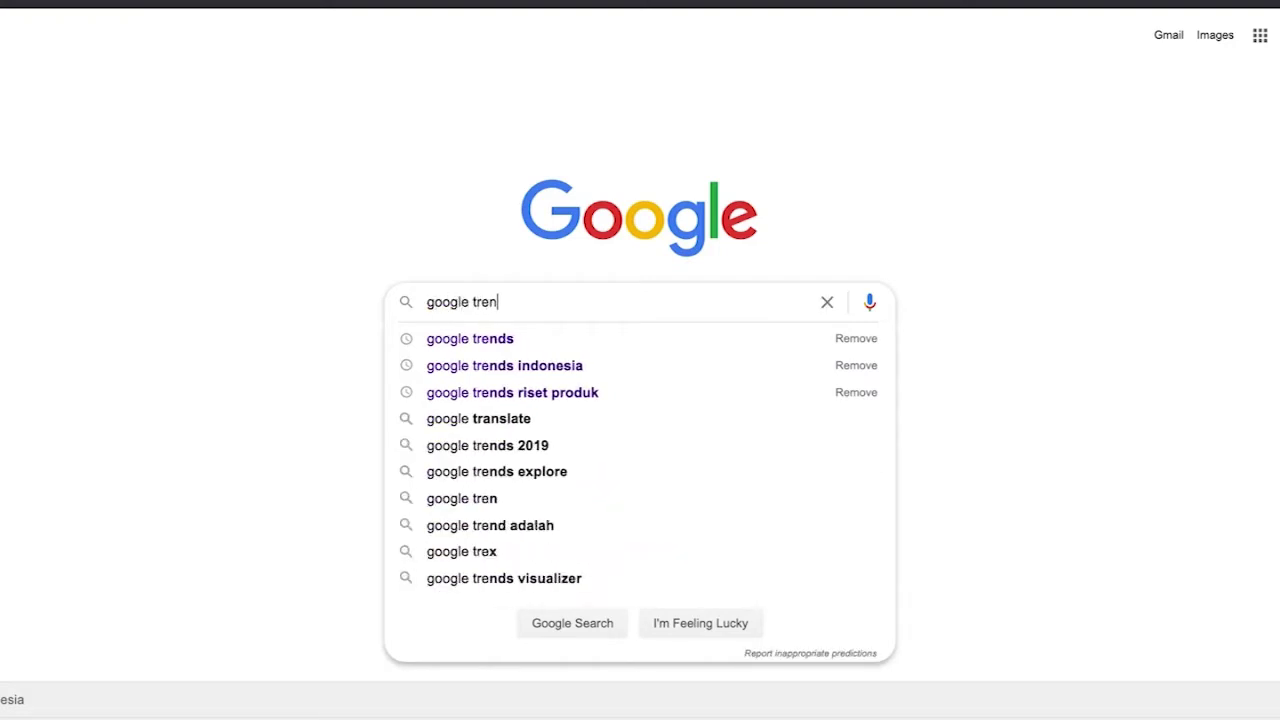
key(Escape)
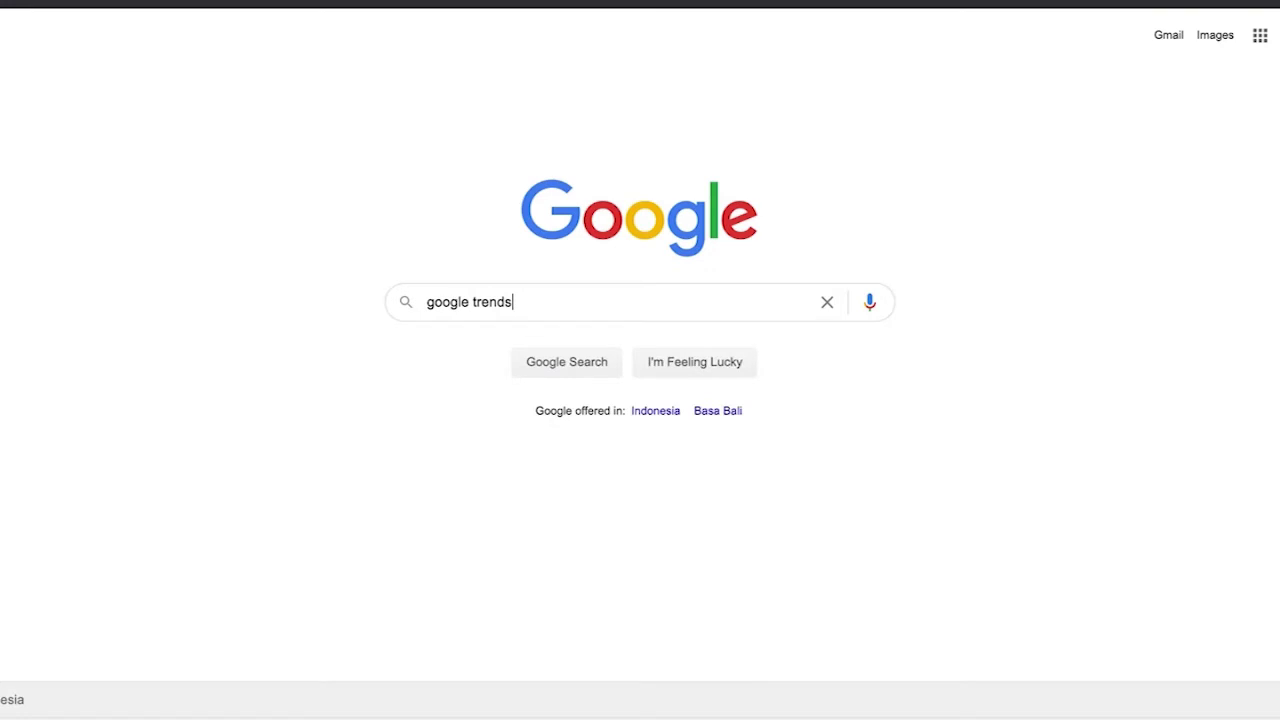
key(Return)
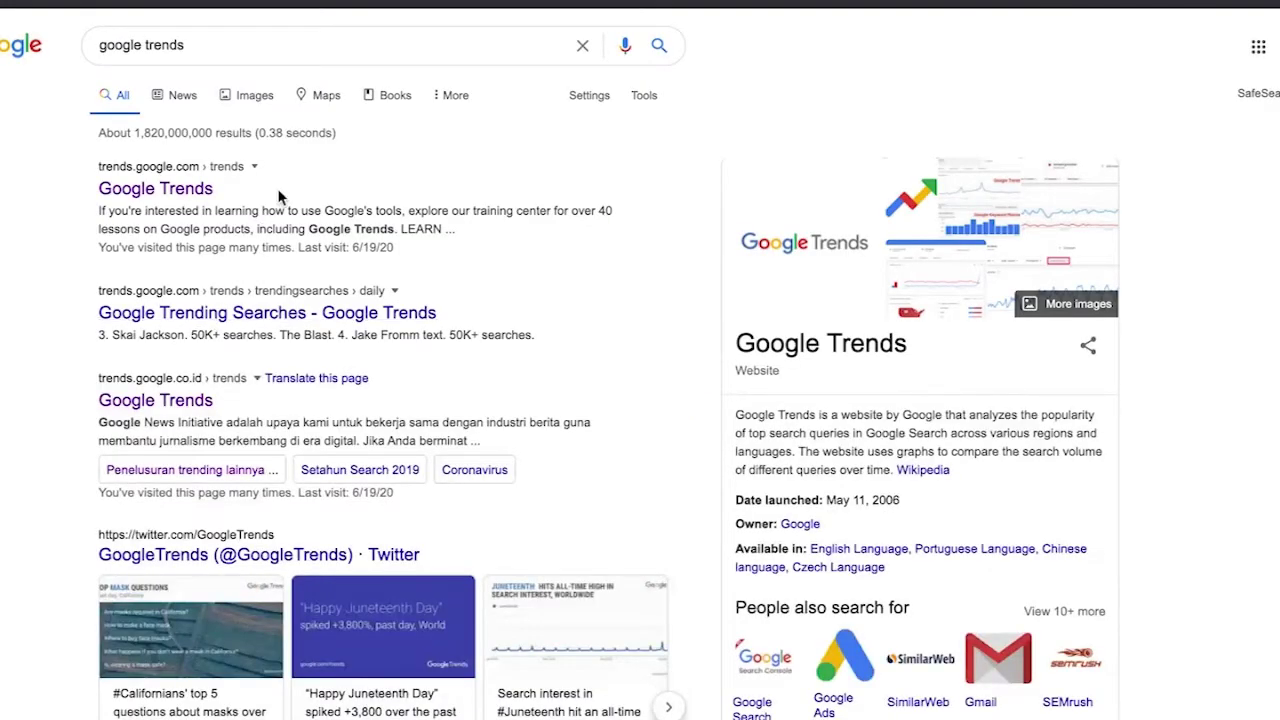
click(183, 410)
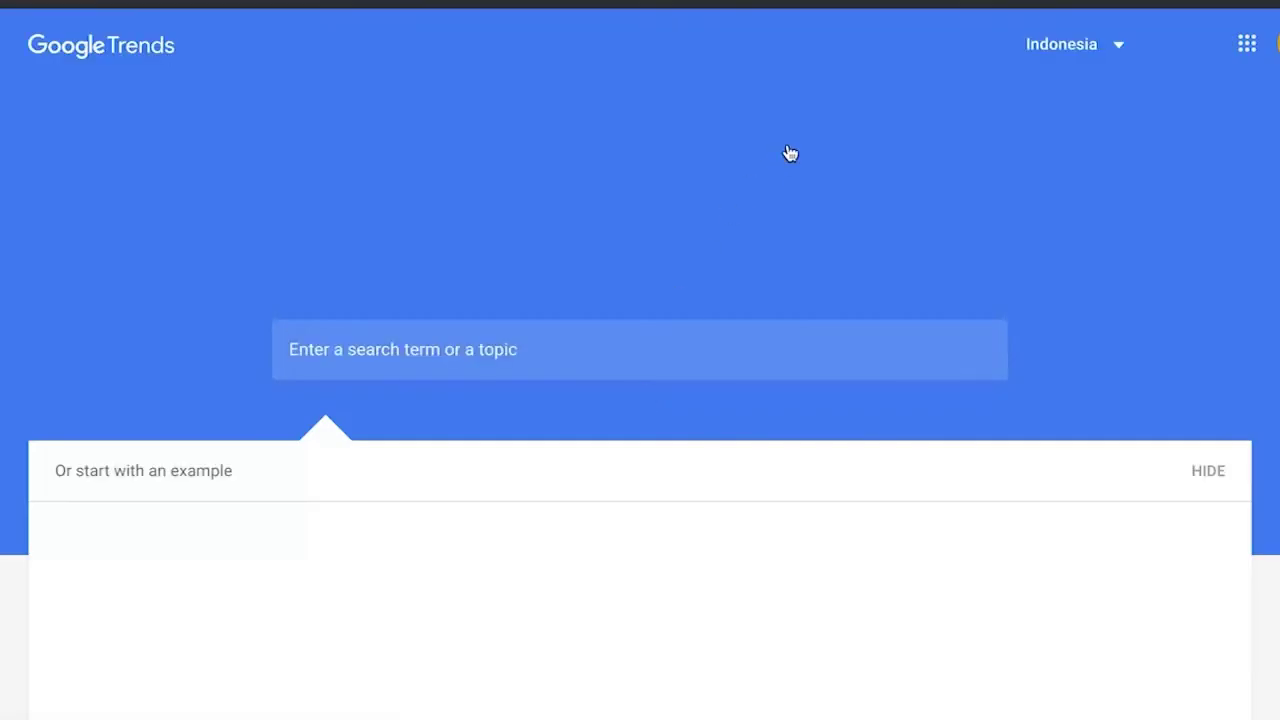
- Explore search interest for the term "hijab" in Google Trends
click(411, 351)
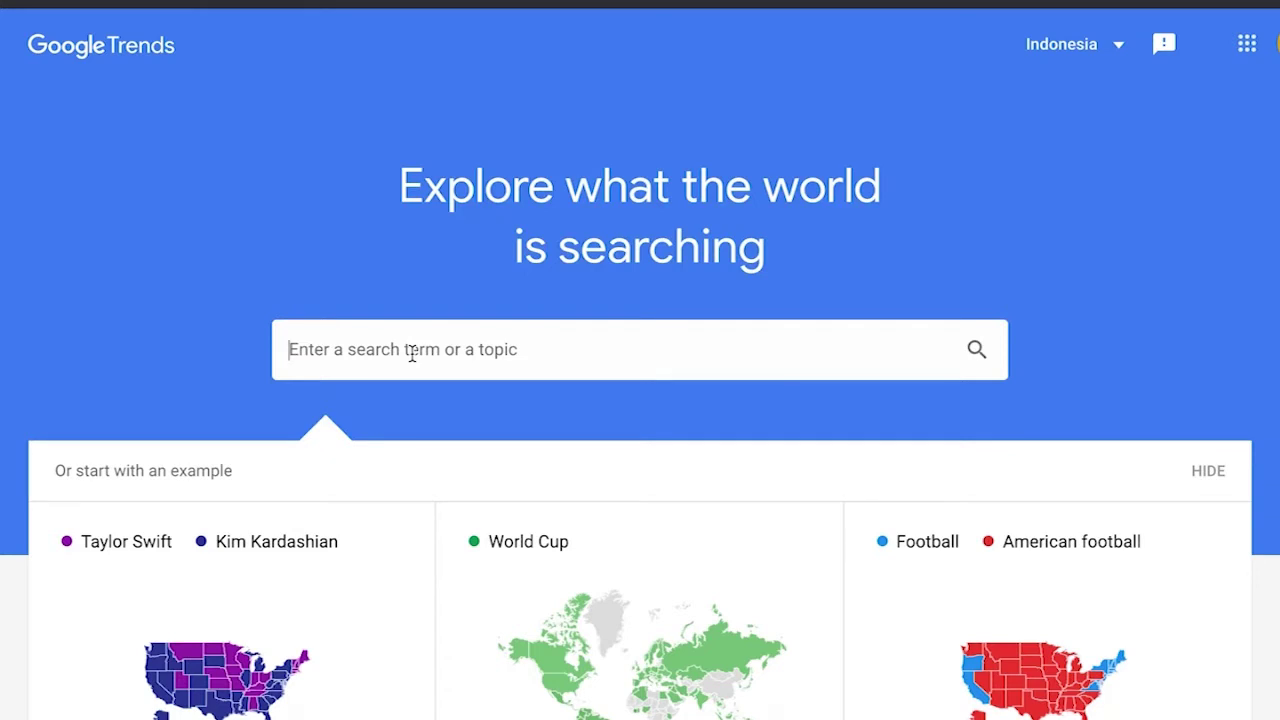
text(hijab)
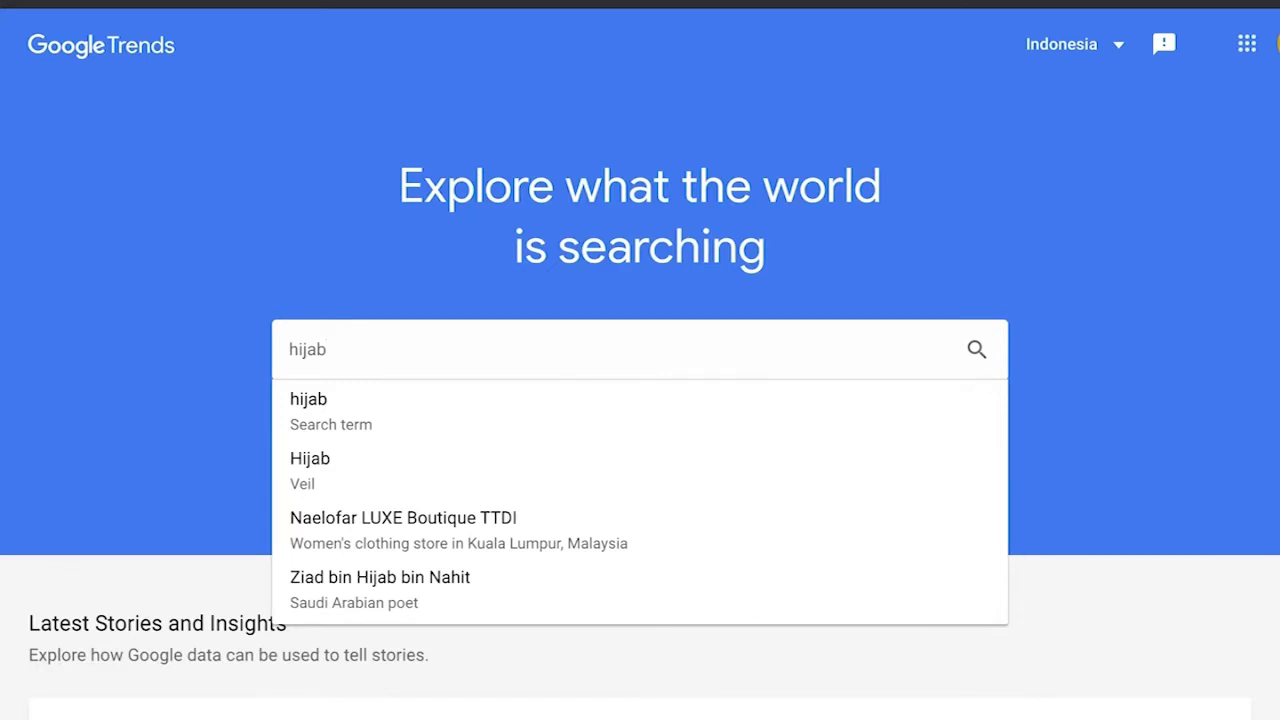
key(Return)
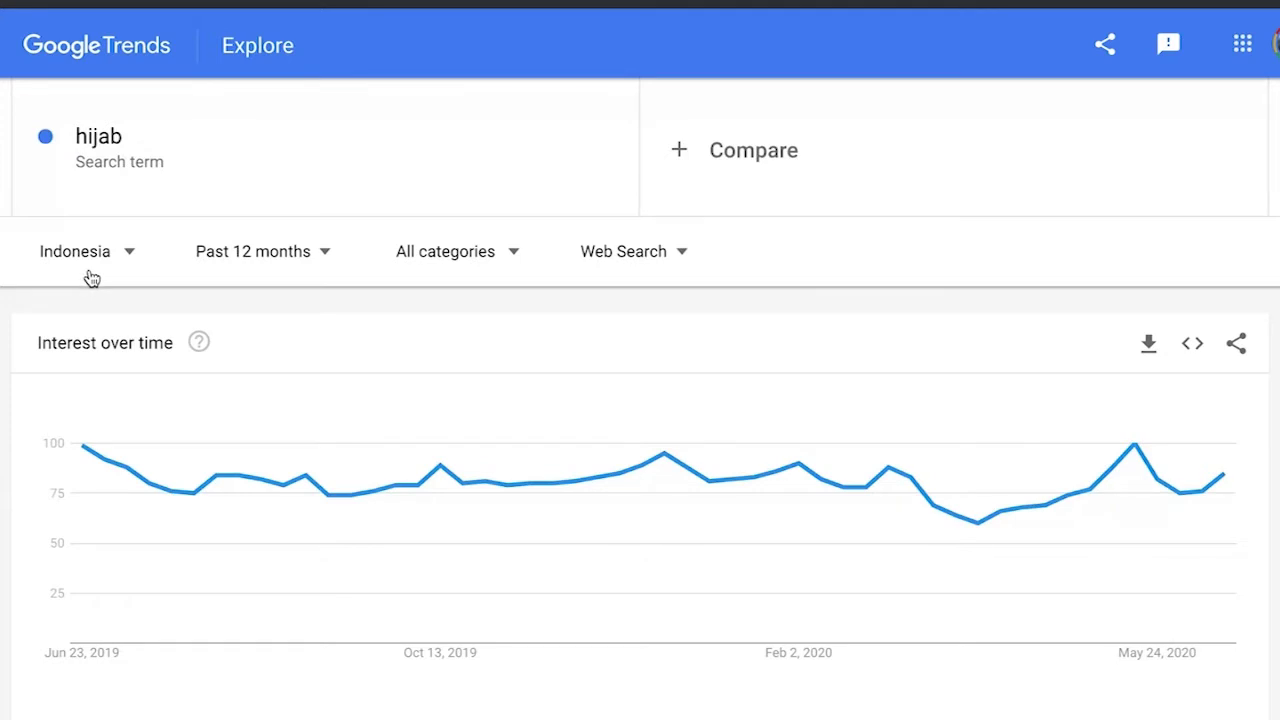
- Filter the hijab trend to Indonesia as the region and the past 90 days as the time range
click(128, 254)
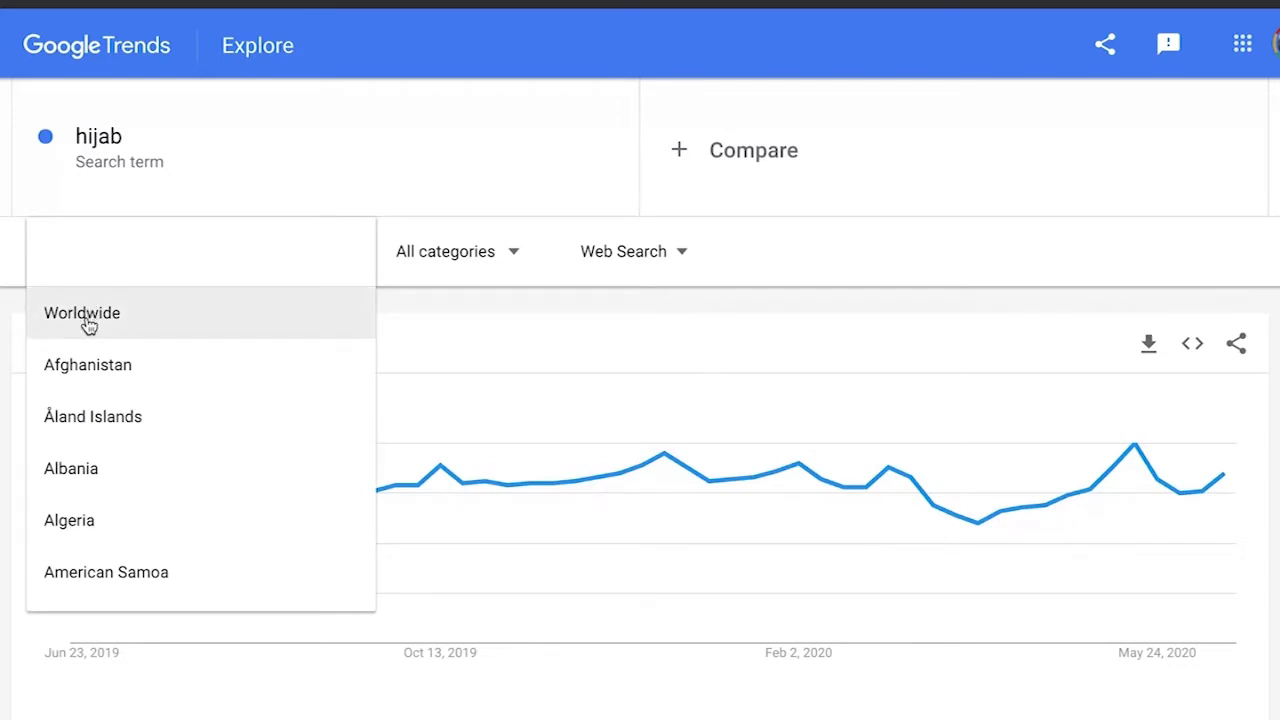
text(in)
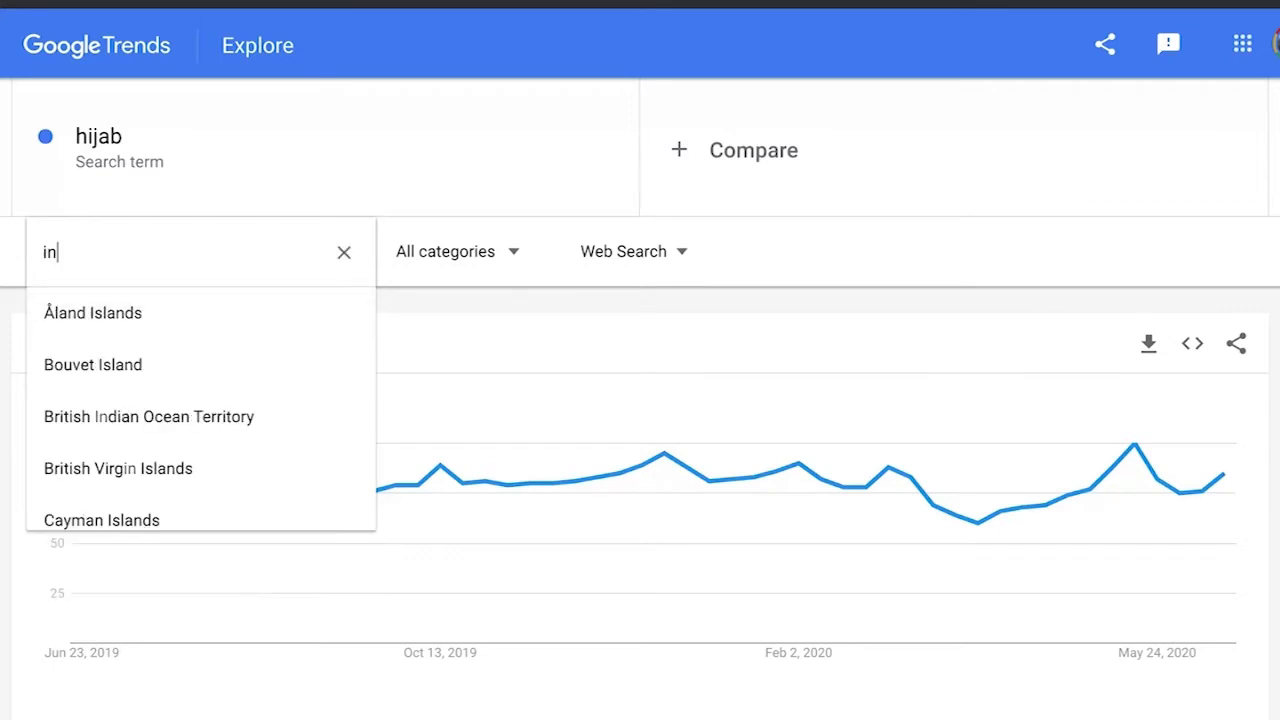
text(donesia)
click(84, 314)
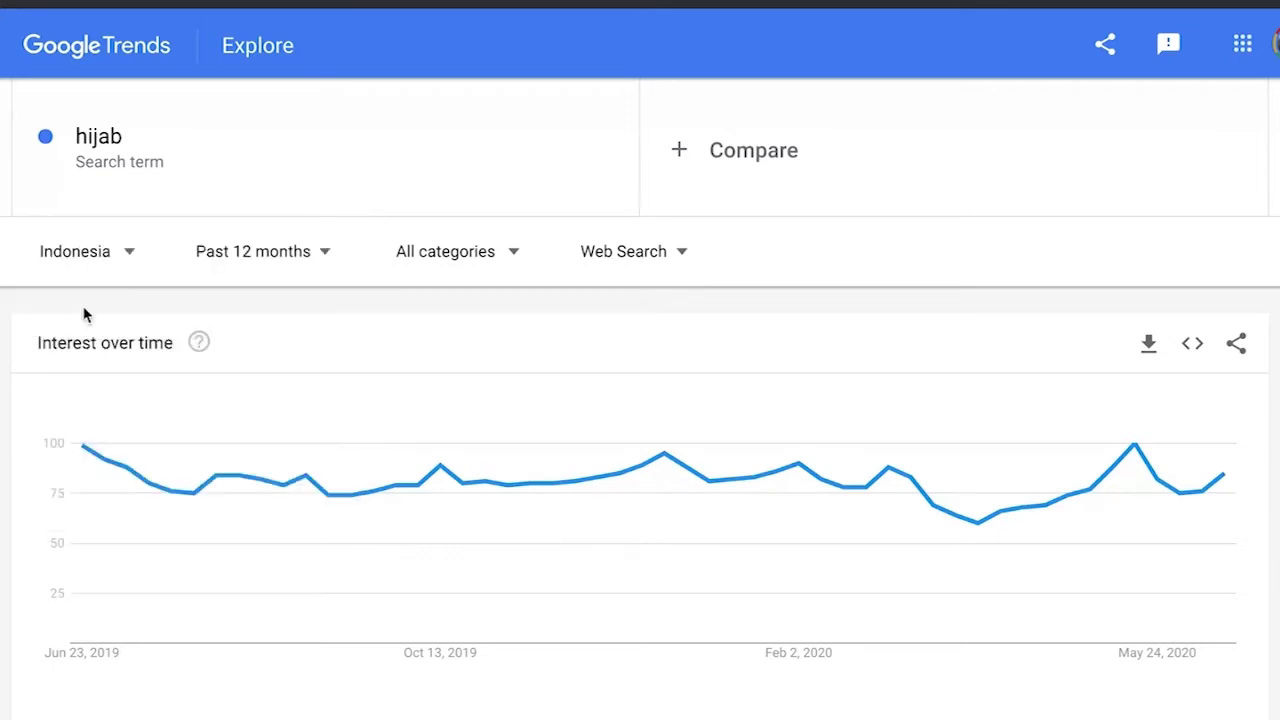
click(327, 256)
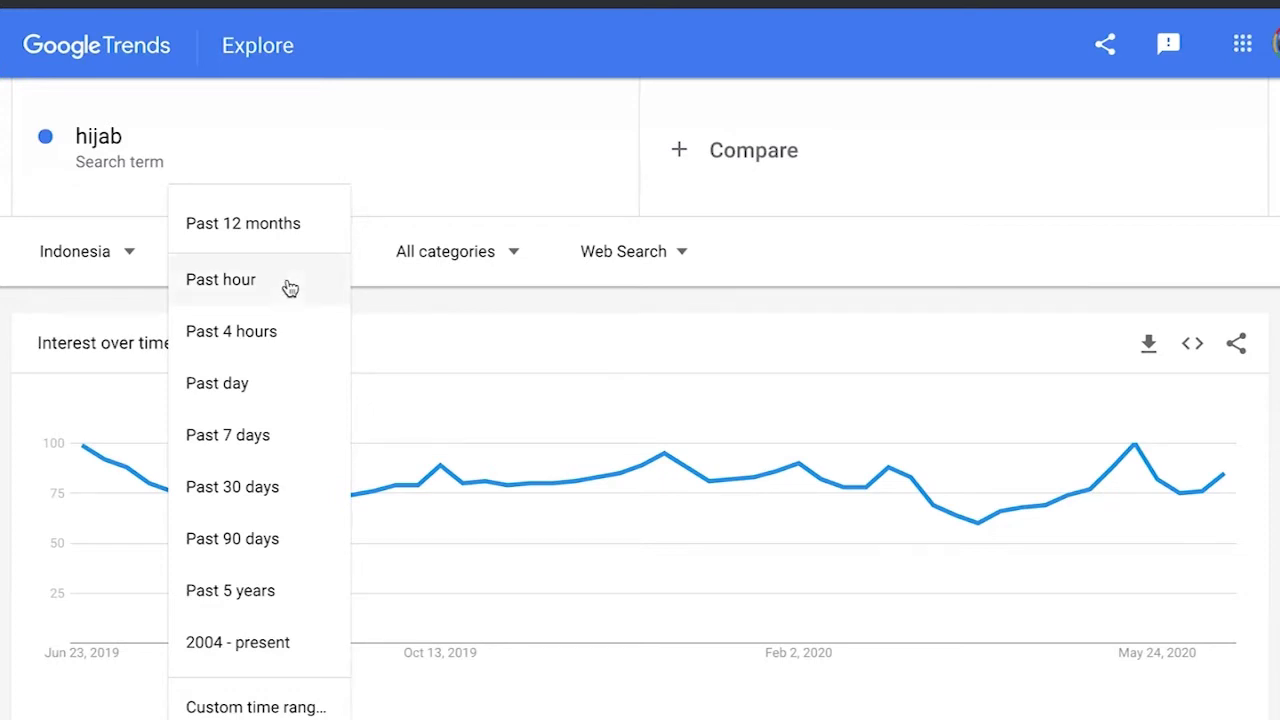
click(270, 546)
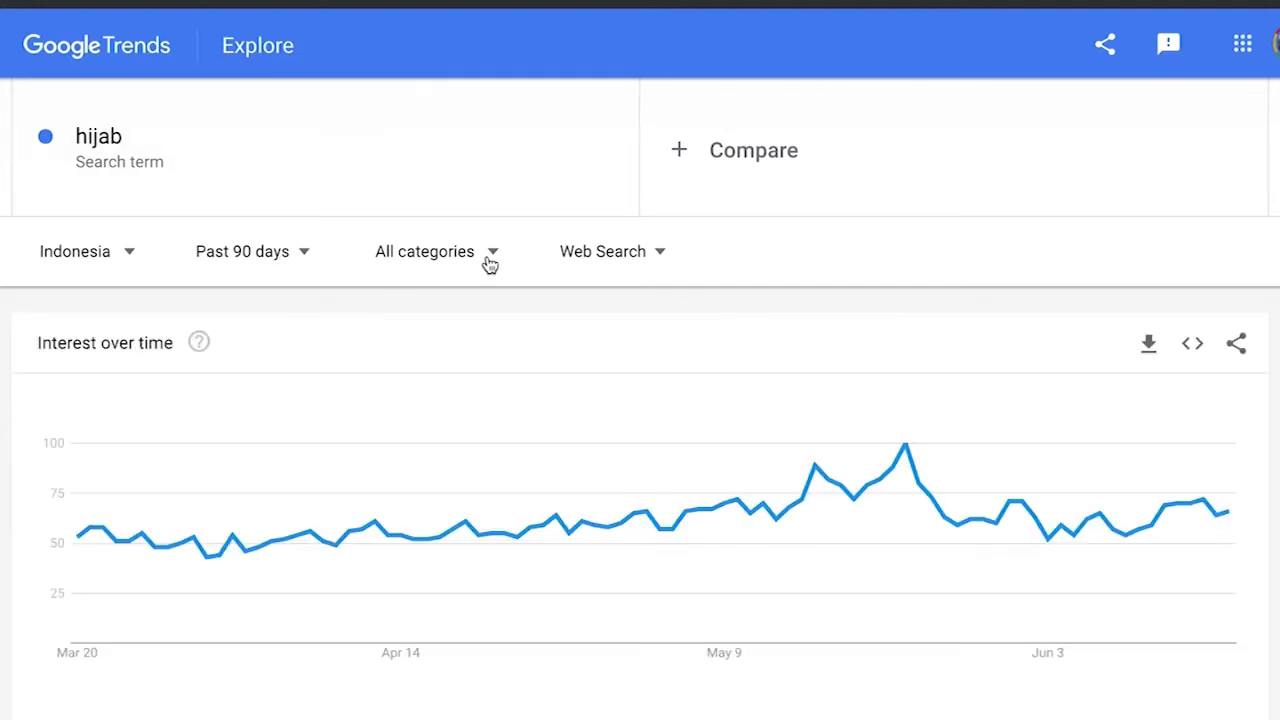
click(489, 257)
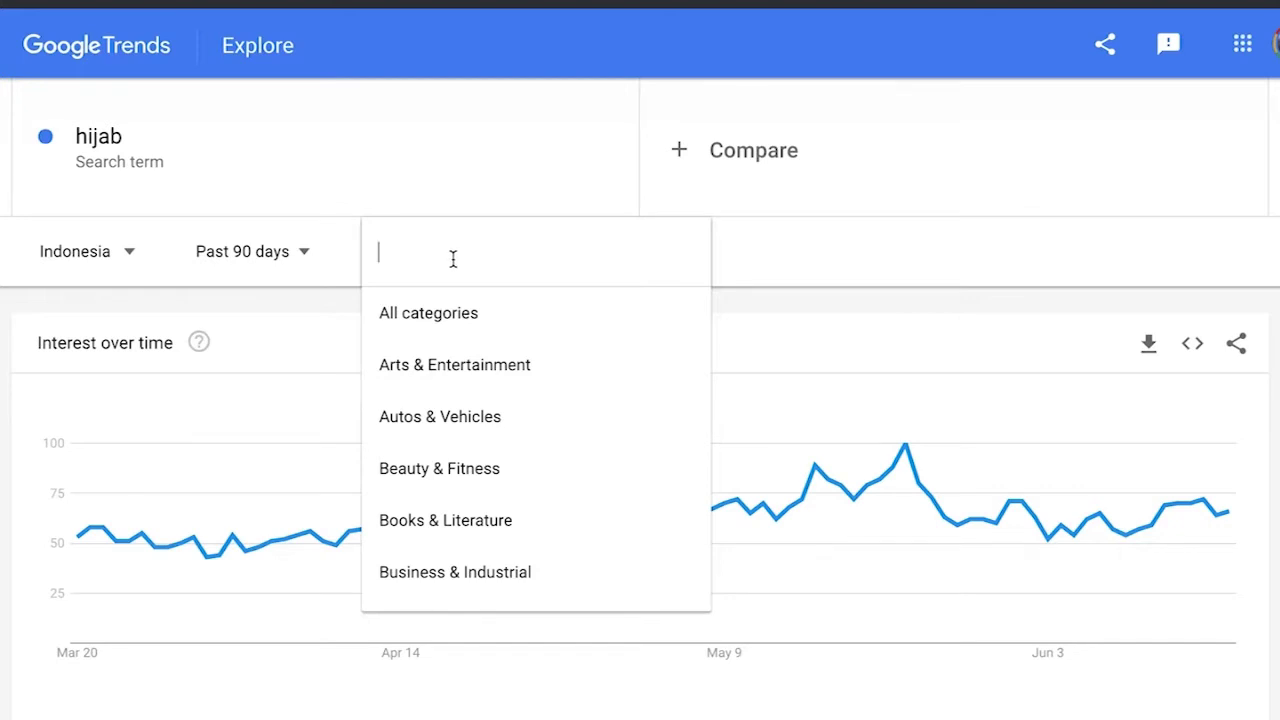
click(796, 257)
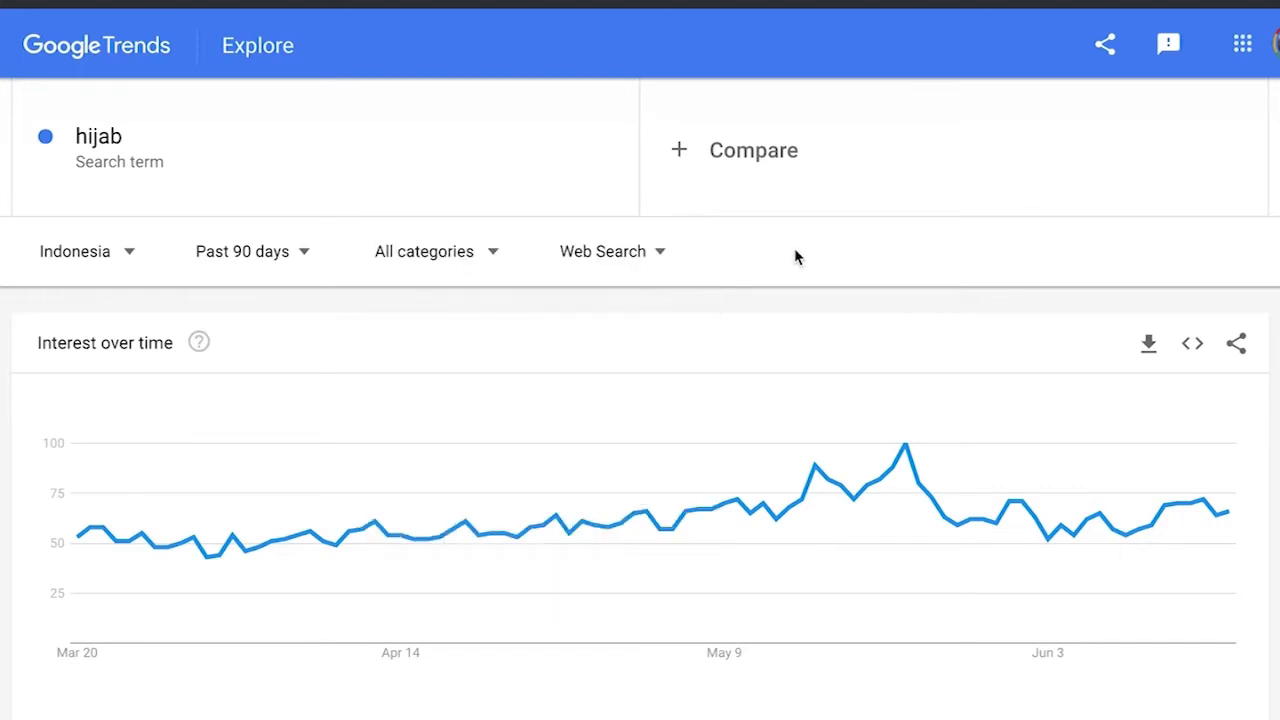
click(658, 256)
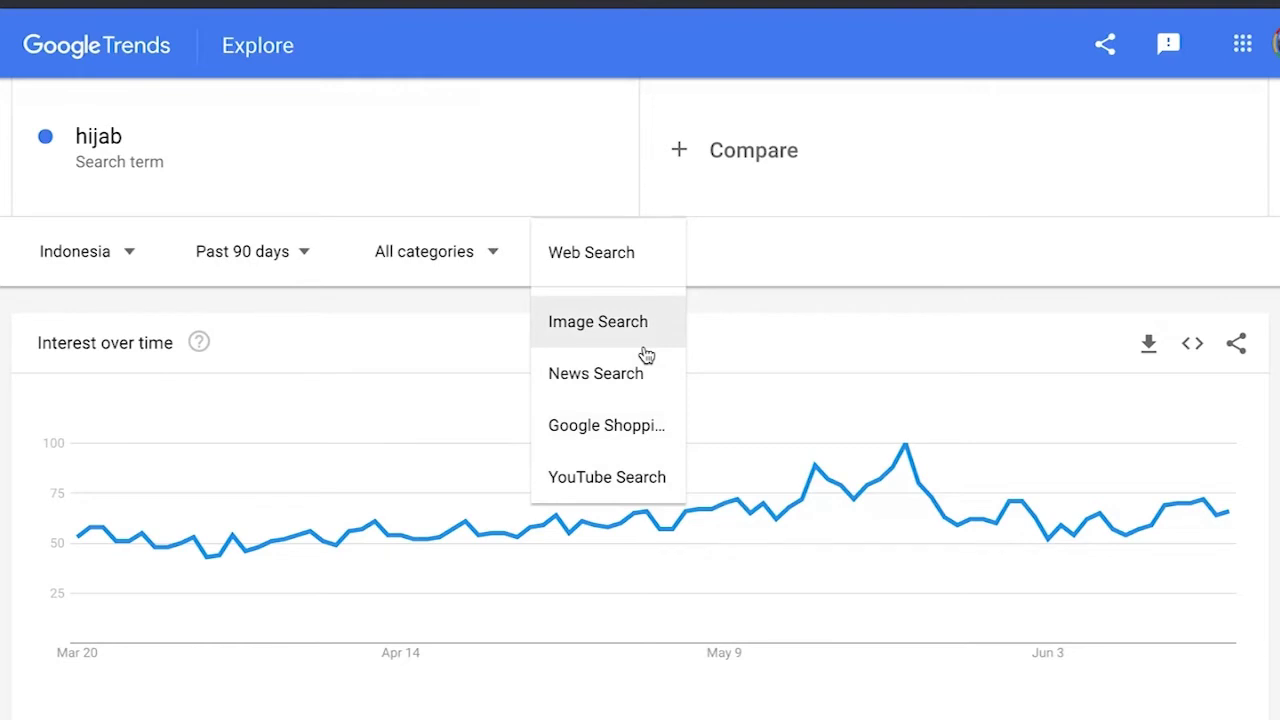
click(733, 249)
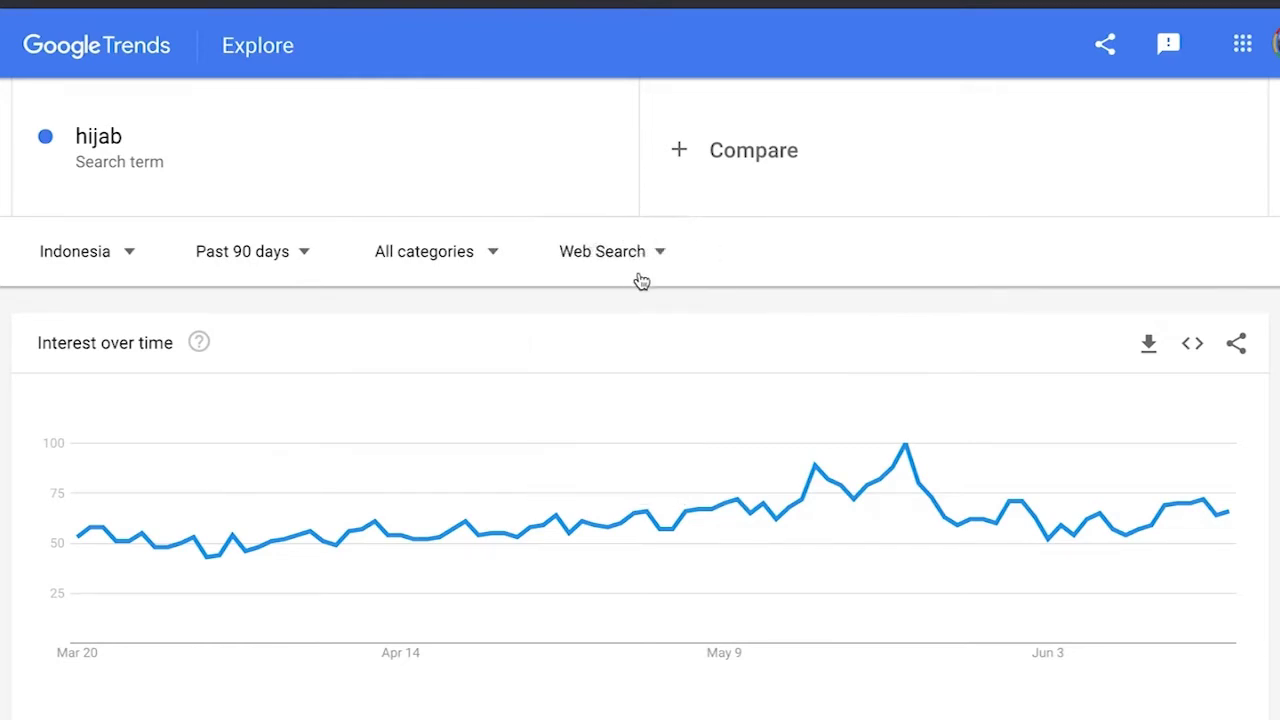
- Break down the interest by subregion per city and show the second page of cities
mouse_move(829, 474)
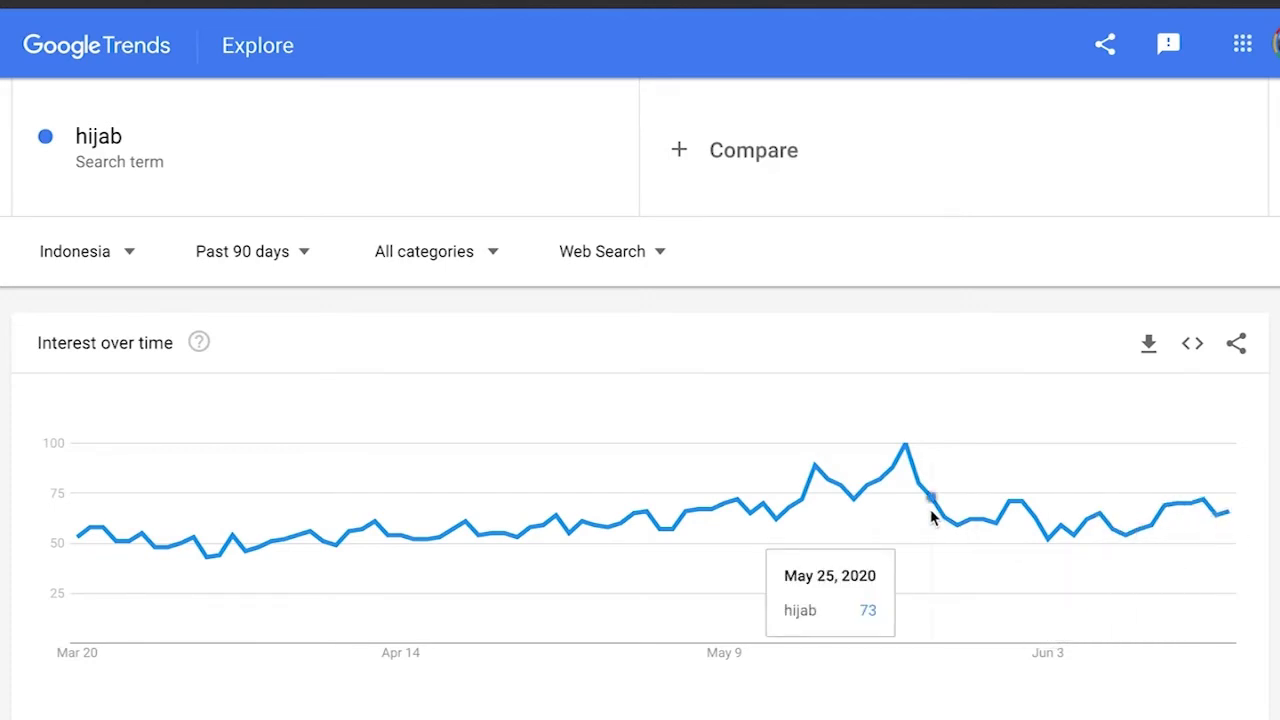
scroll(746, 394, down, 5)
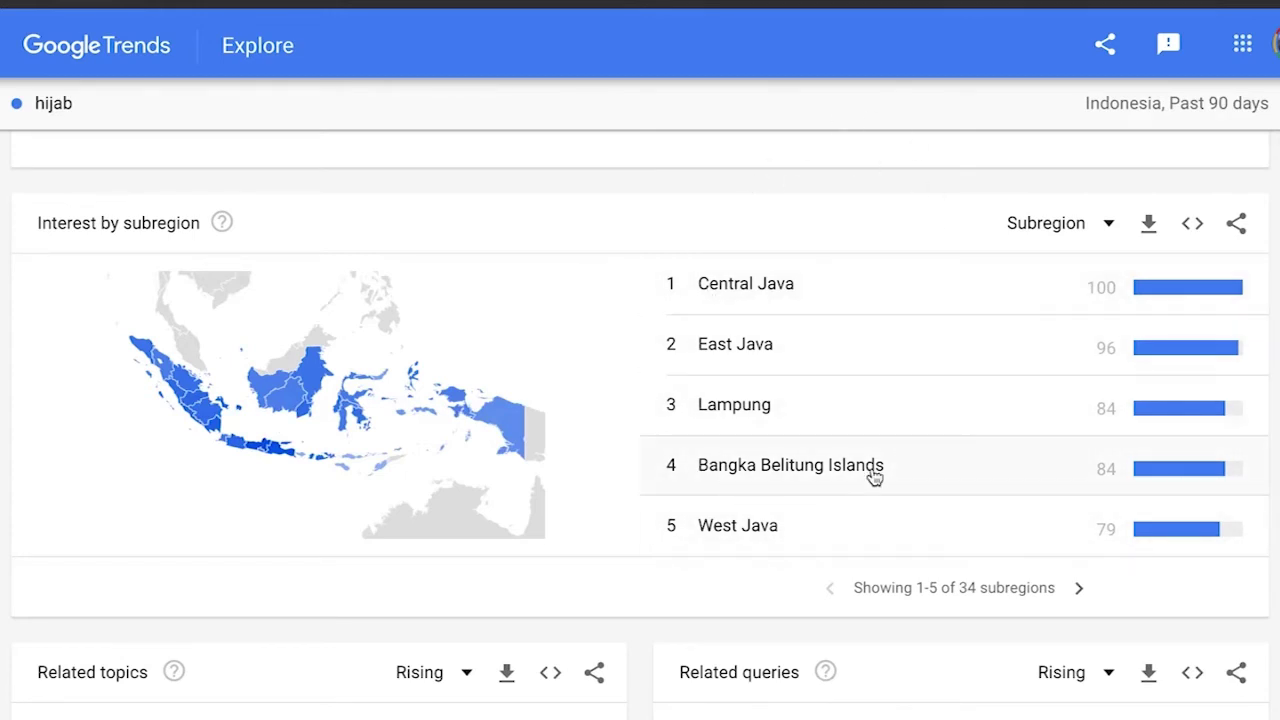
click(1086, 234)
click(1040, 294)
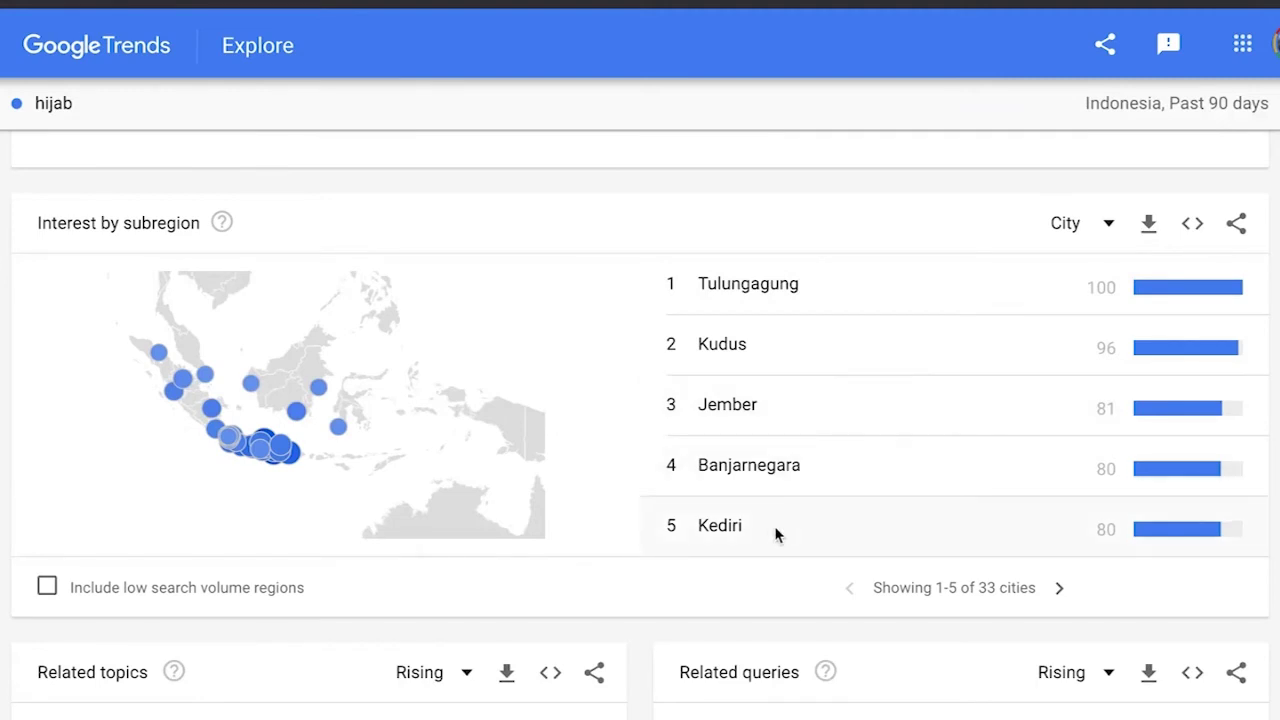
click(1059, 591)
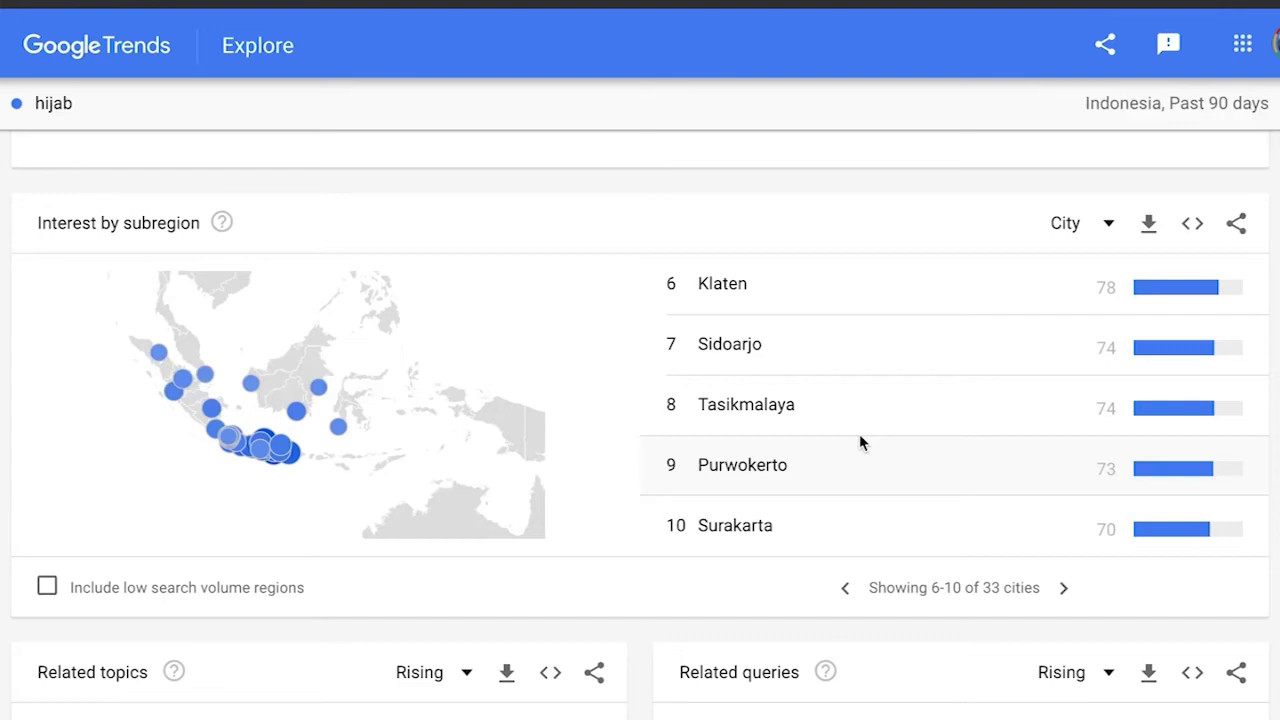
- Review the rising related queries for hijab and show their second page
scroll(859, 437, down, 3)
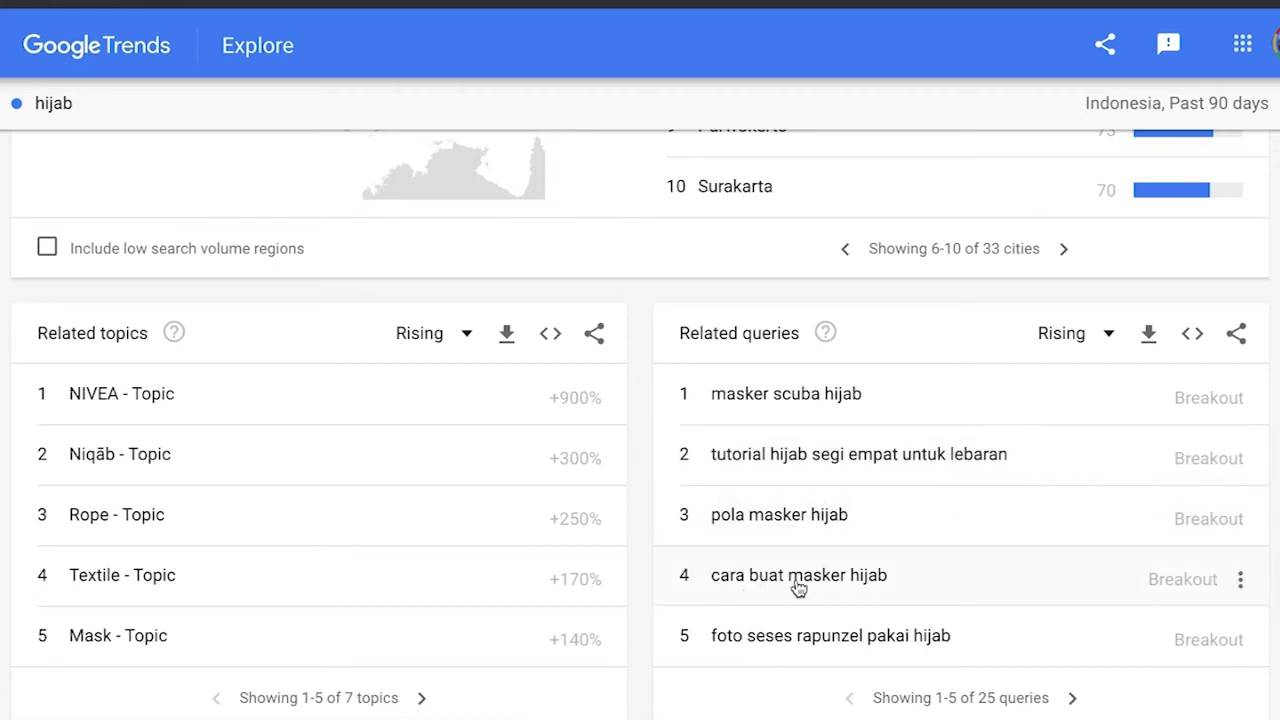
click(1071, 700)
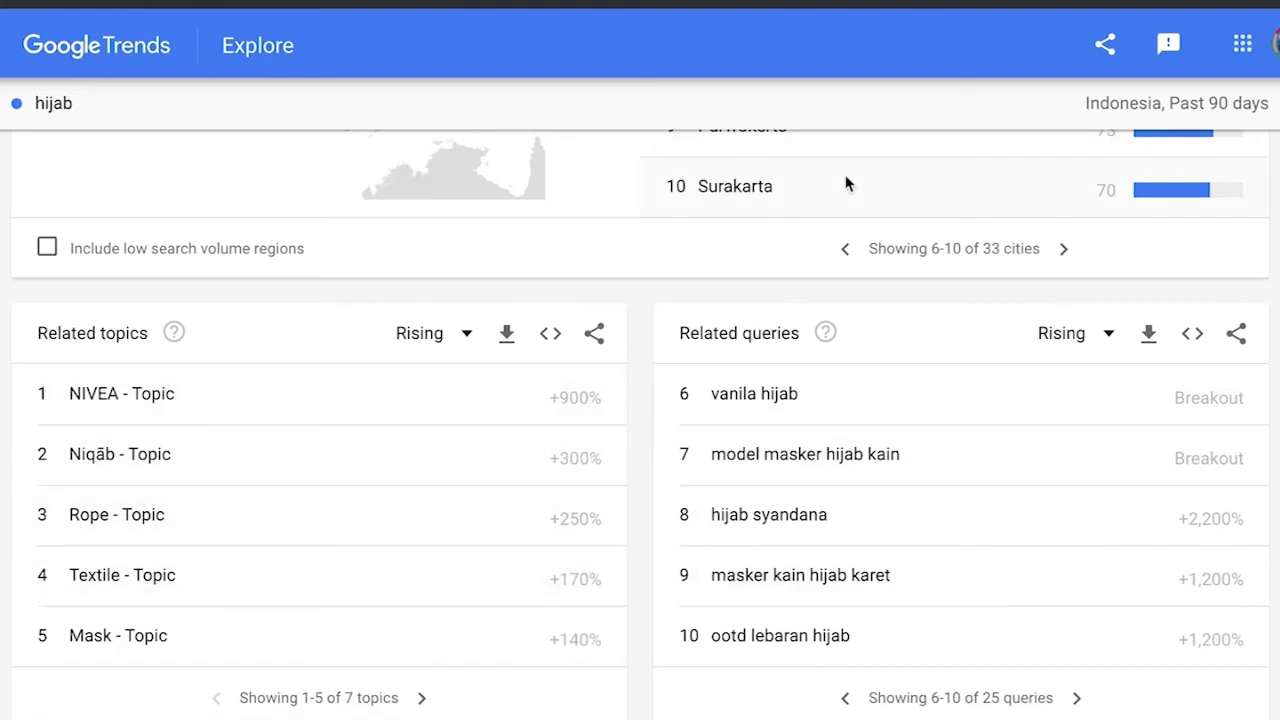
- Add "mukena" as a comparison search term alongside hijab
scroll(810, 120, up, 10)
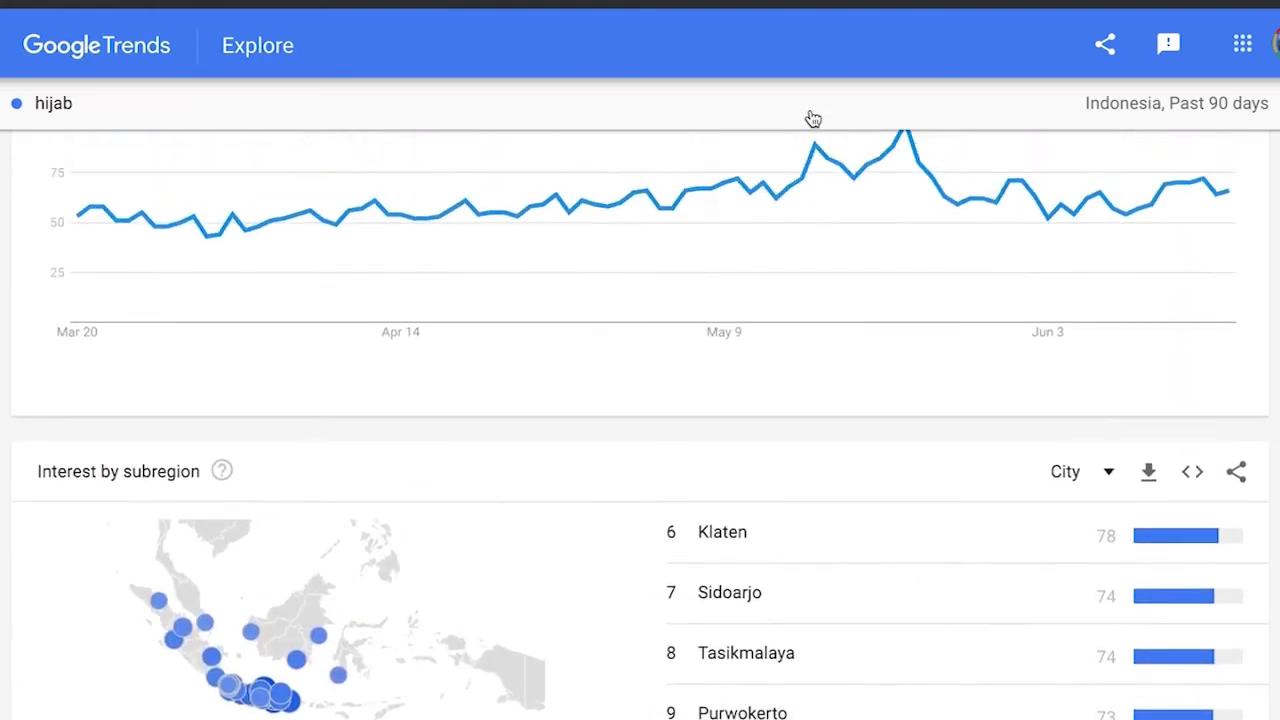
scroll(811, 118, up, 1)
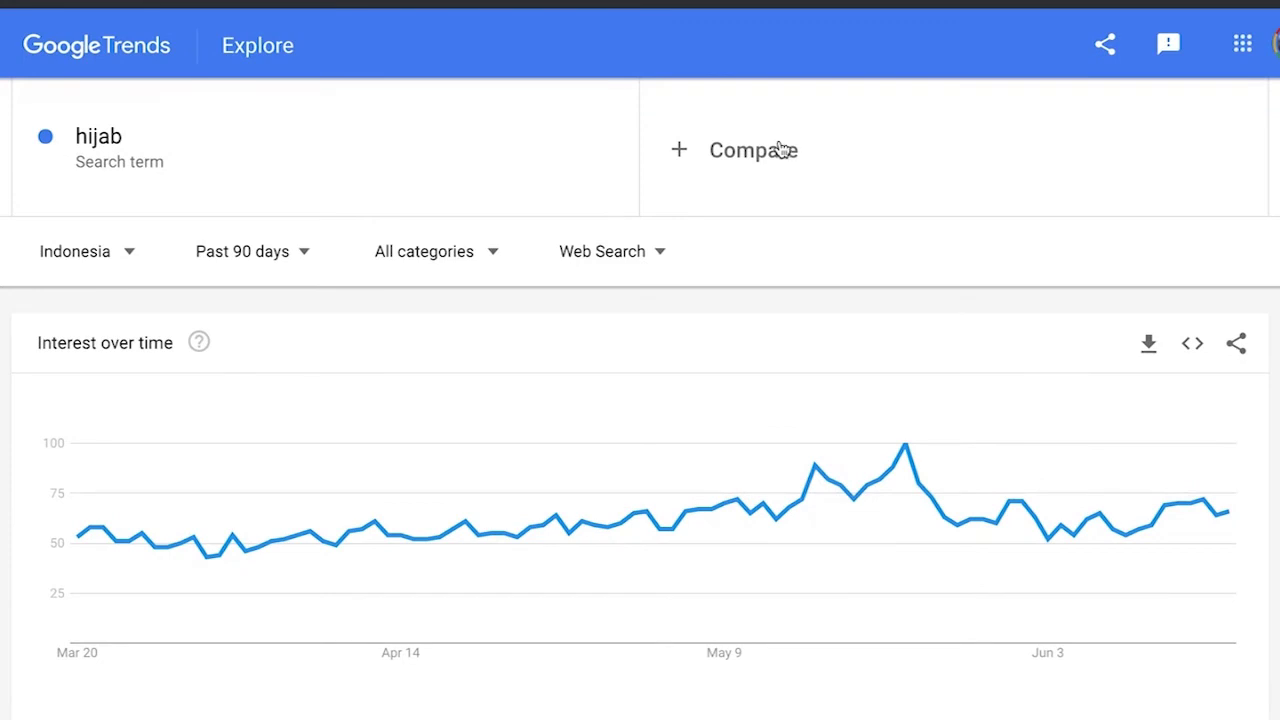
click(778, 155)
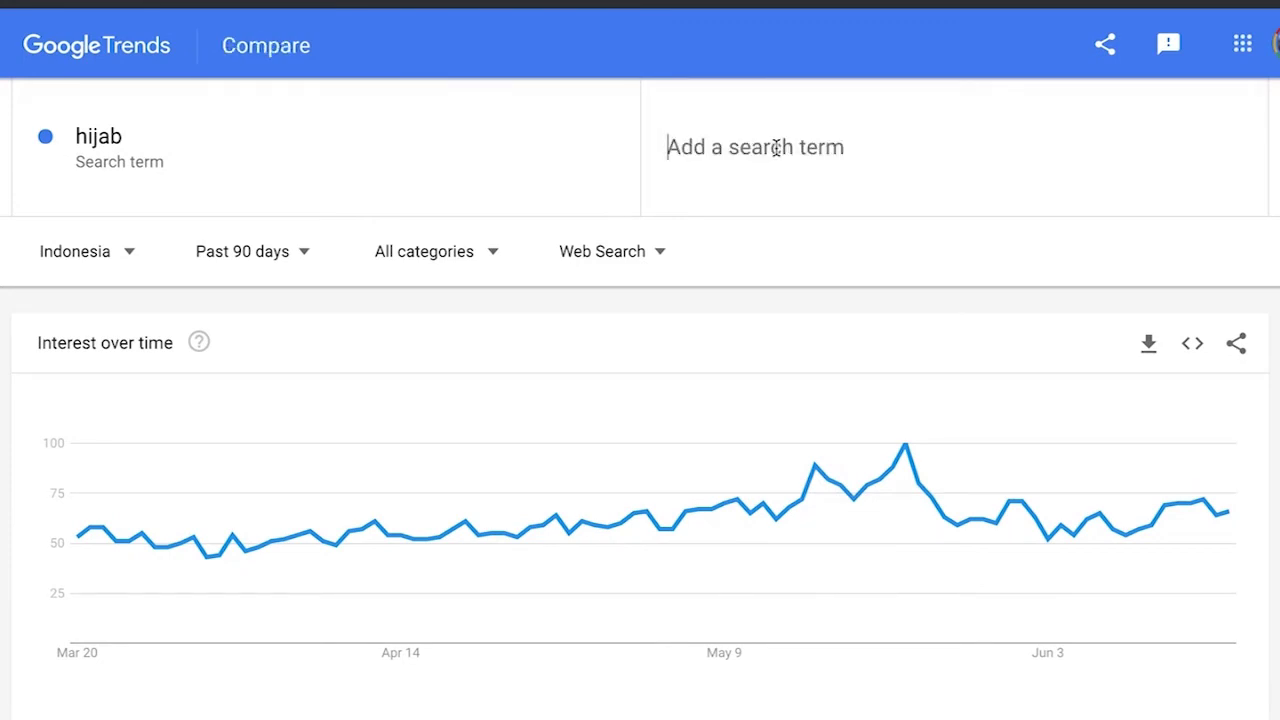
text(mukena)
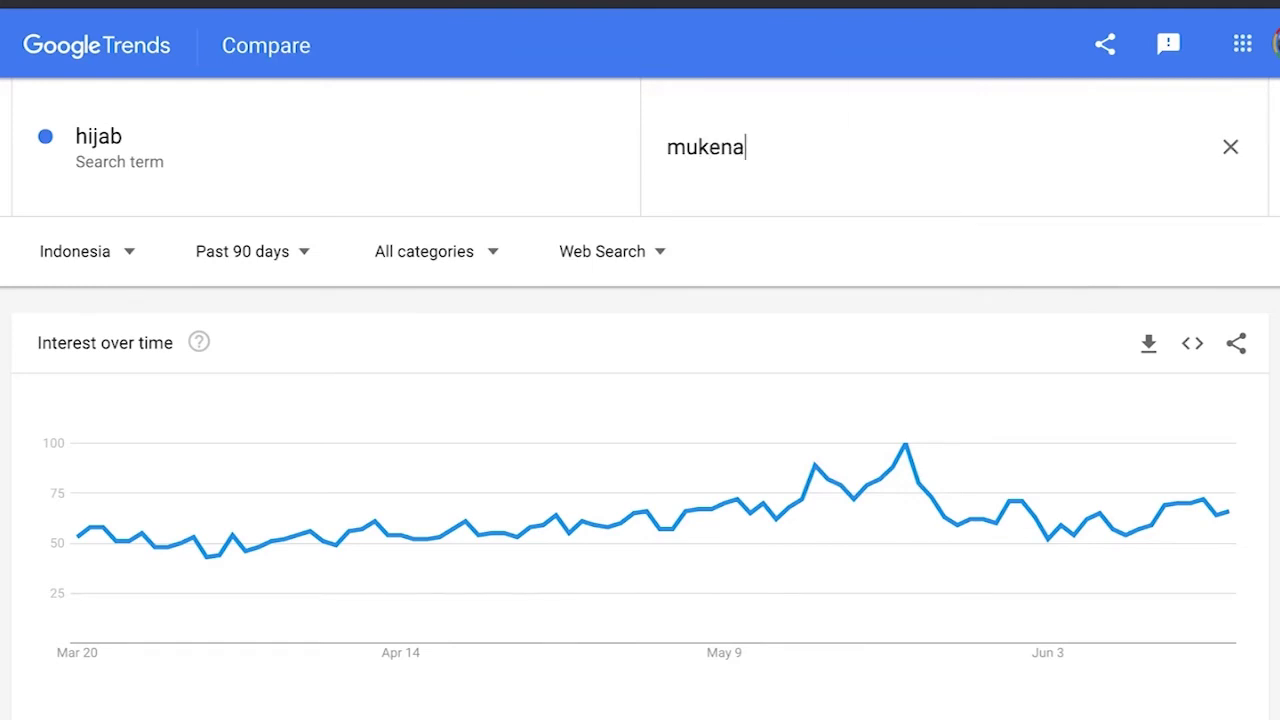
key(Return)
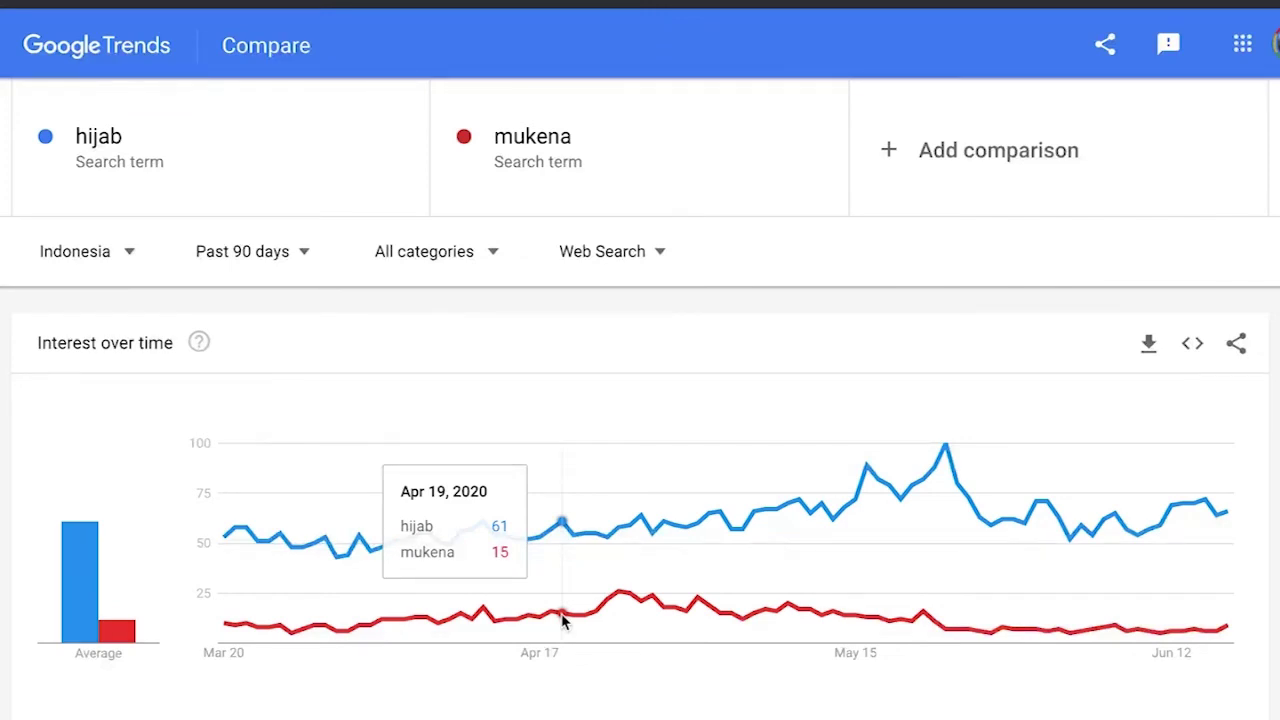
- Examine the hijab and mukena comparison in the interest-over-time chart, the subregion breakdown and the related queries
scroll(561, 615, down, 3)
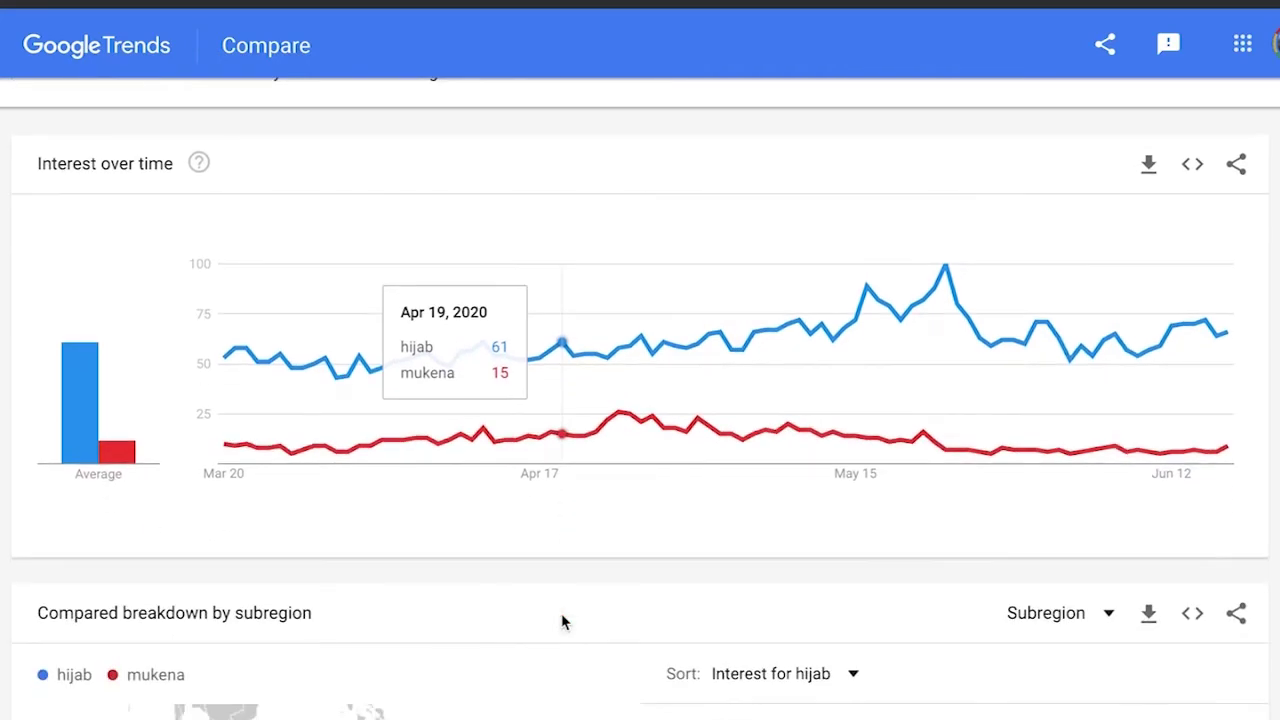
scroll(651, 290, up, 3)
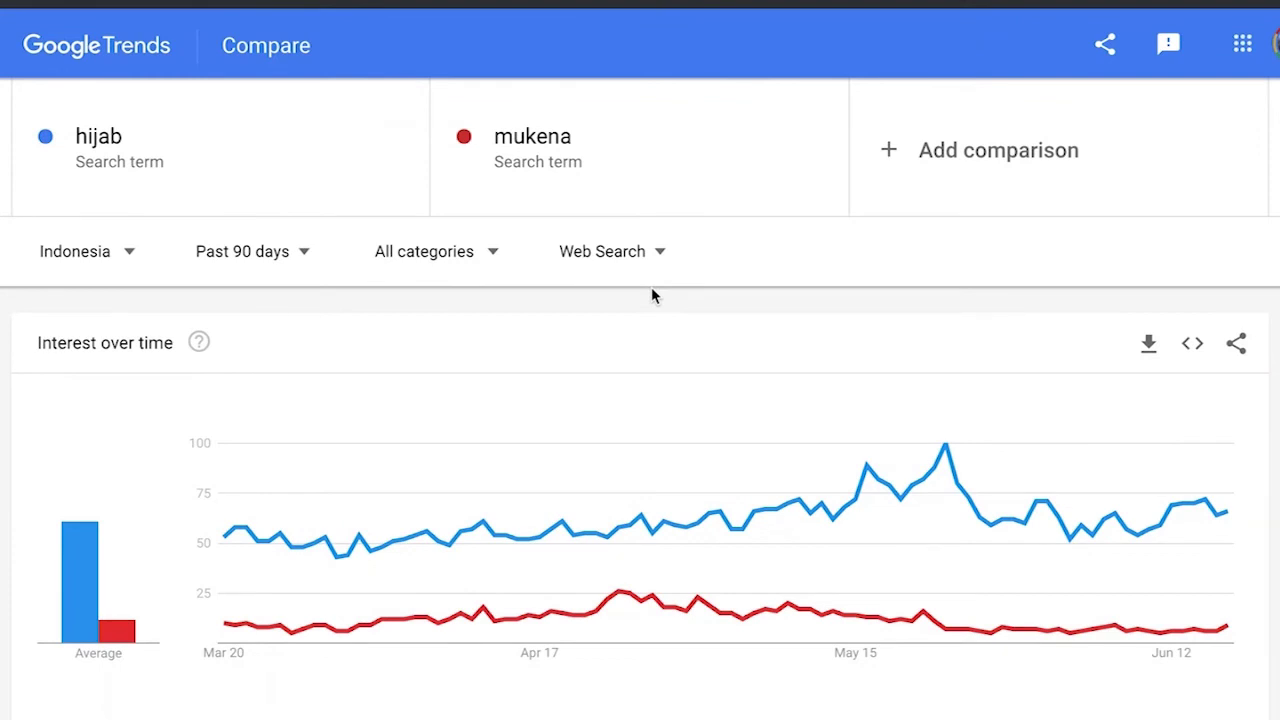
scroll(543, 514, down, 3)
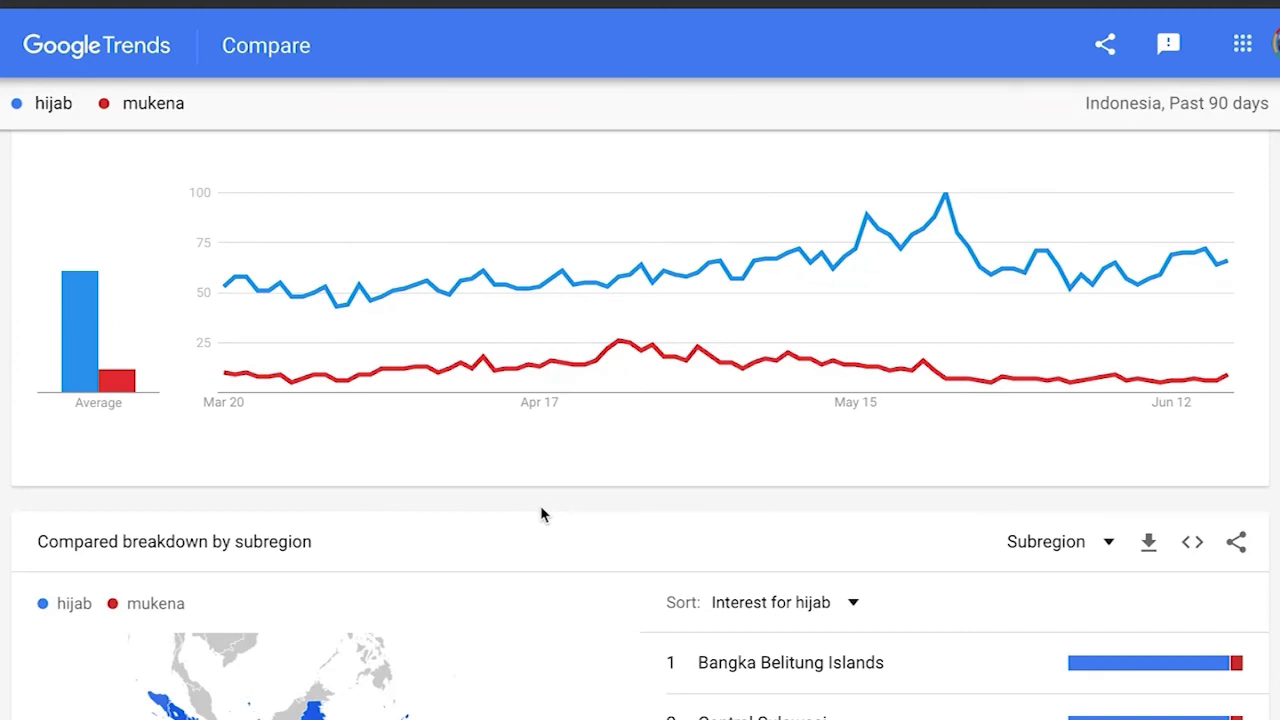
scroll(541, 513, down, 5)
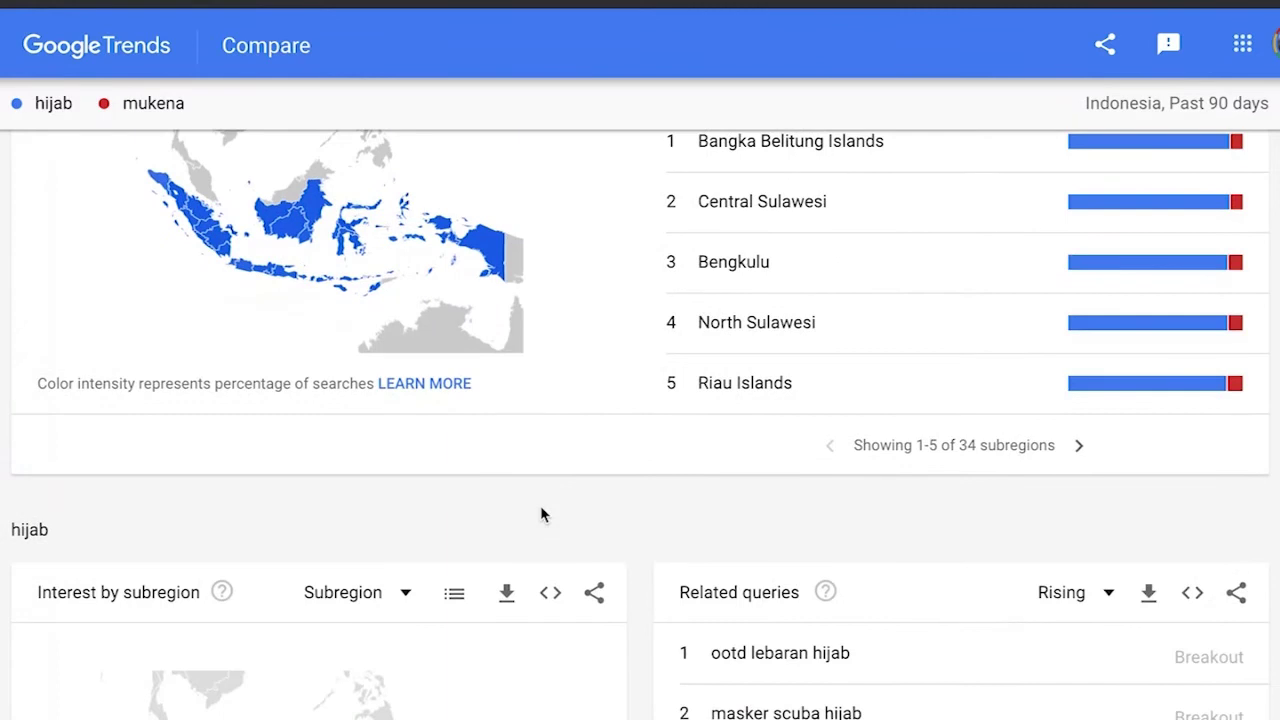
scroll(541, 512, up, 2)
scroll(541, 512, down, 2)
scroll(540, 513, down, 1)
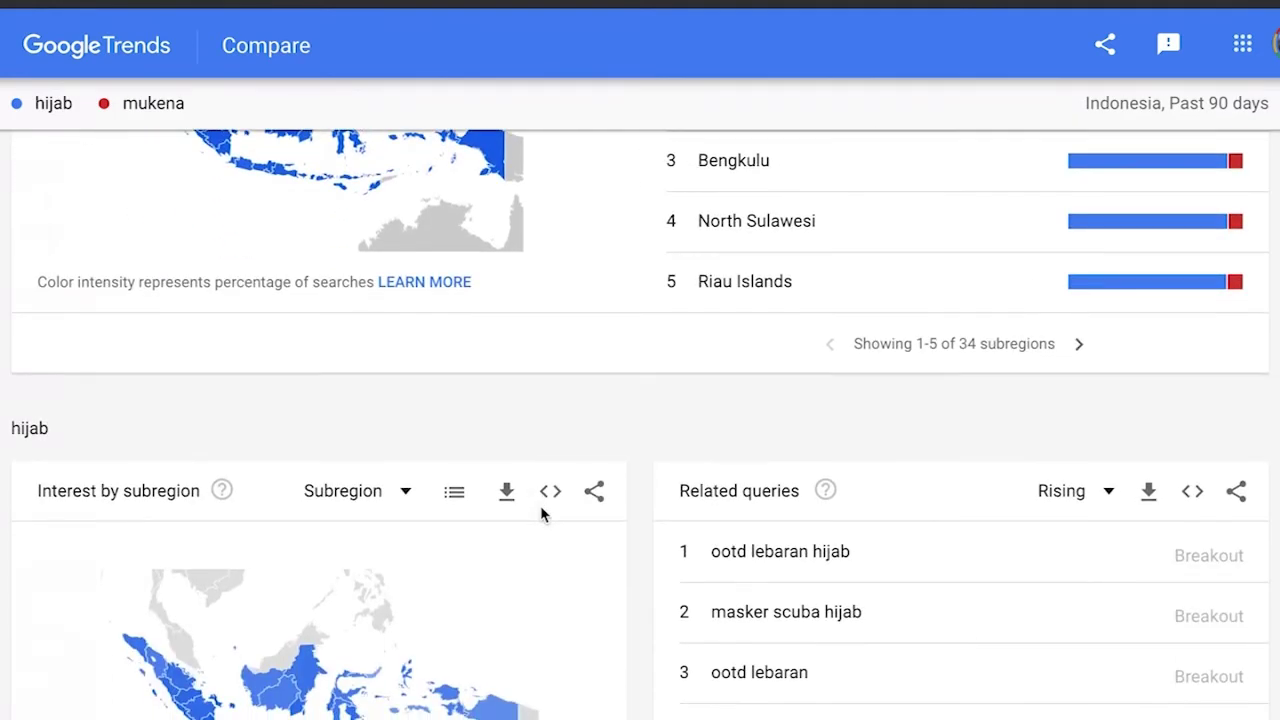
scroll(540, 513, up, 2)
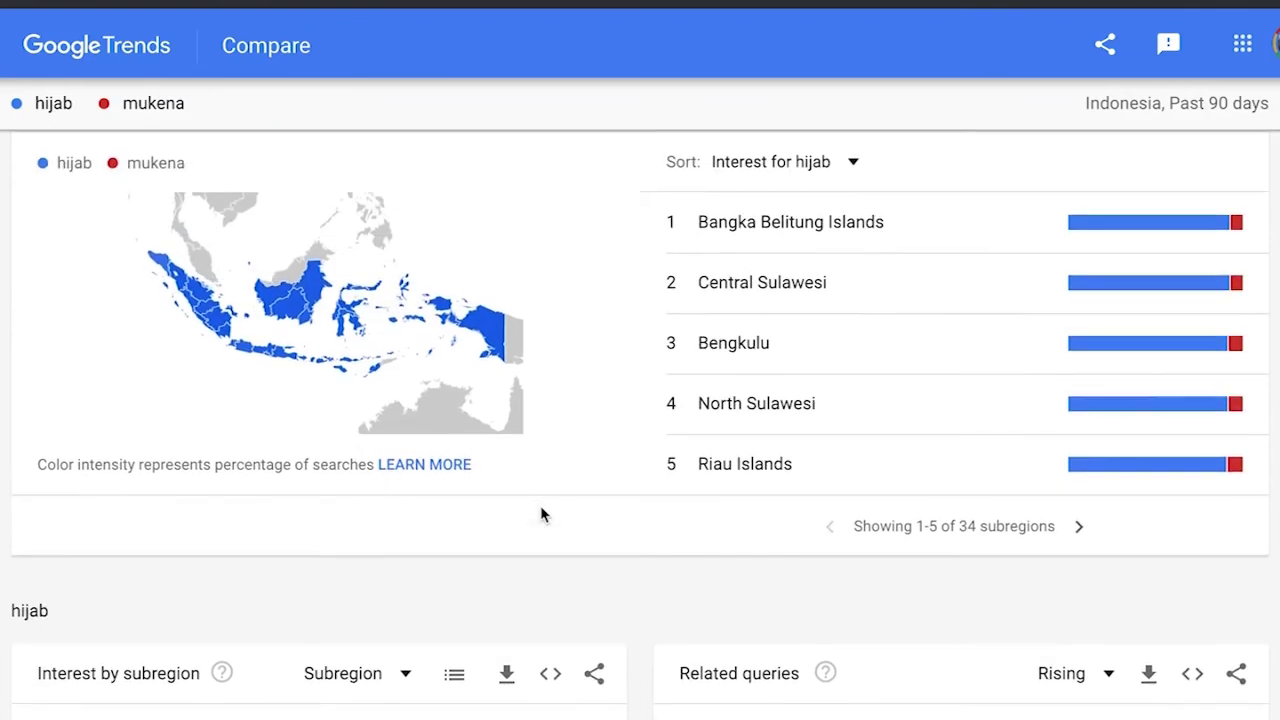
scroll(541, 510, down, 3)
scroll(541, 510, up, 4)
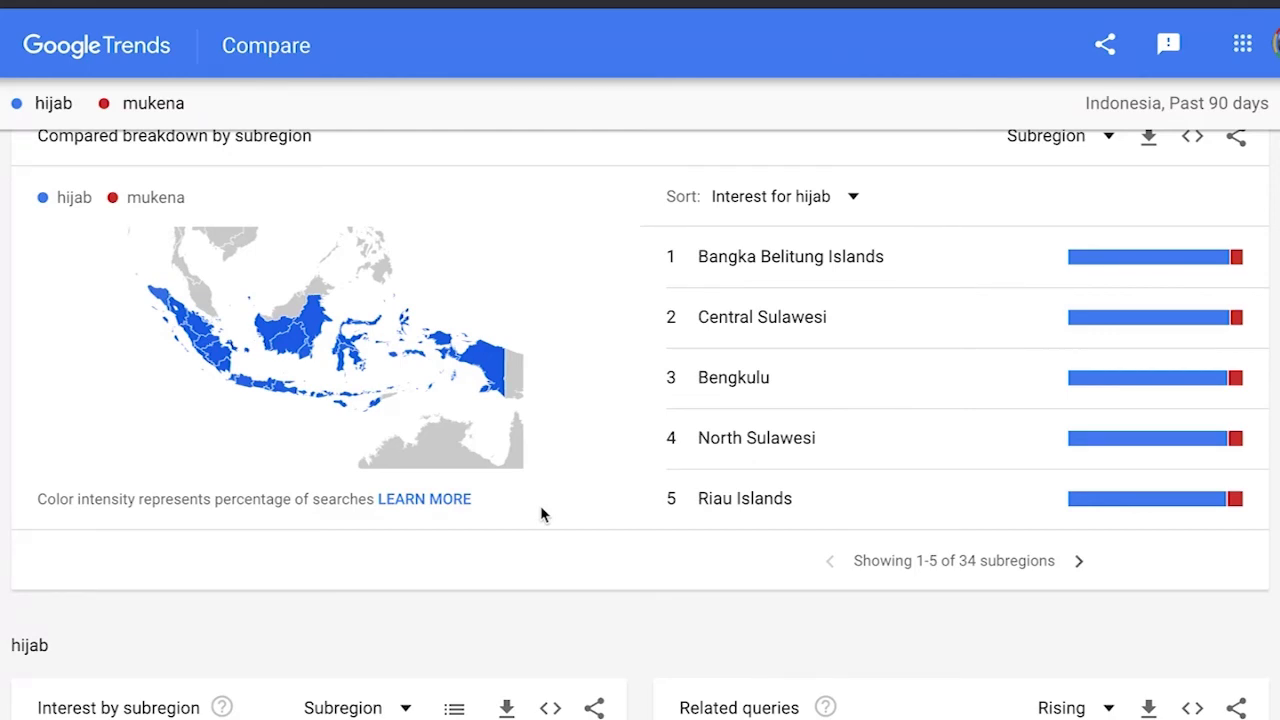
- Review the rising related queries for mukena and show their second page
scroll(541, 508, down, 5)
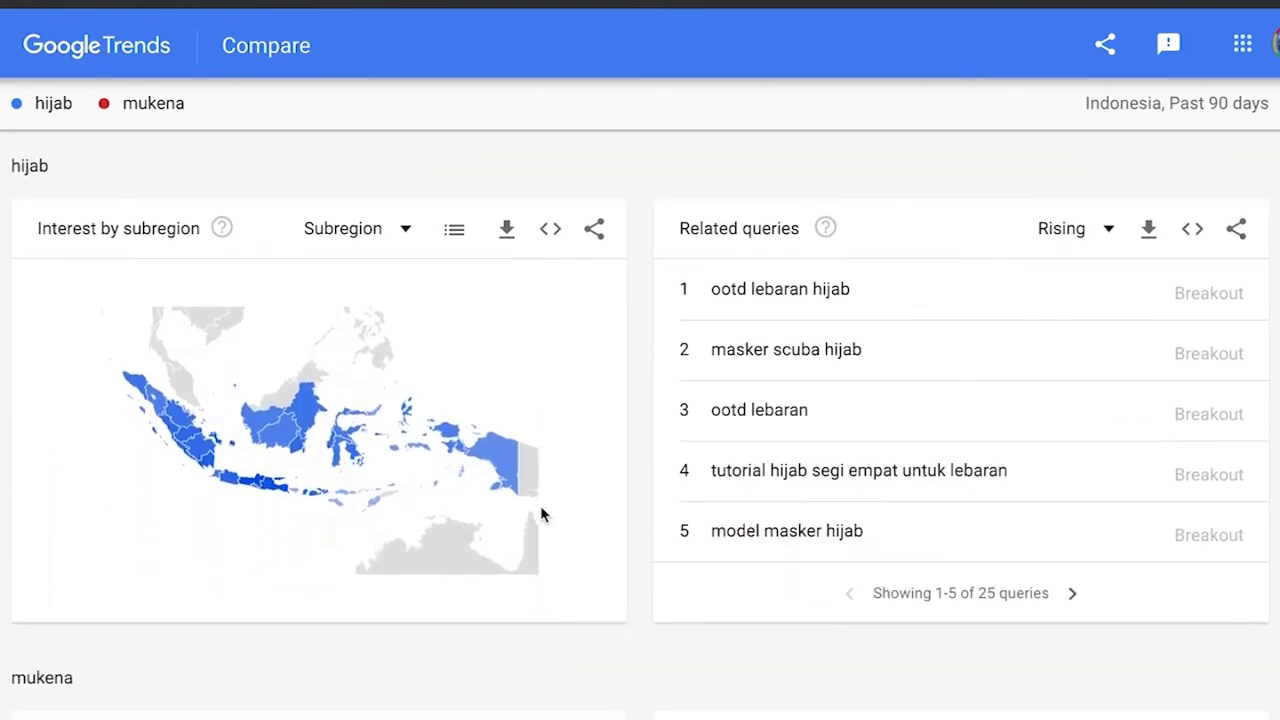
scroll(541, 514, down, 2)
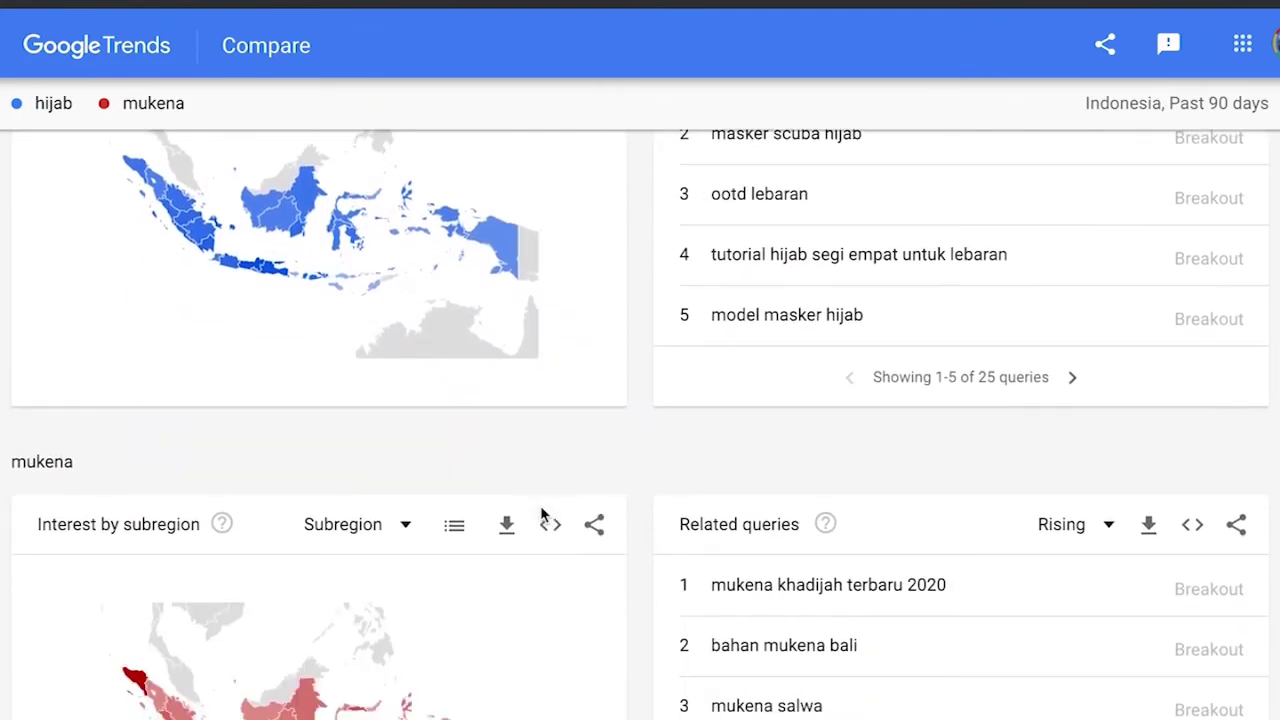
scroll(541, 514, down, 2)
scroll(541, 514, up, 1)
scroll(541, 514, down, 1)
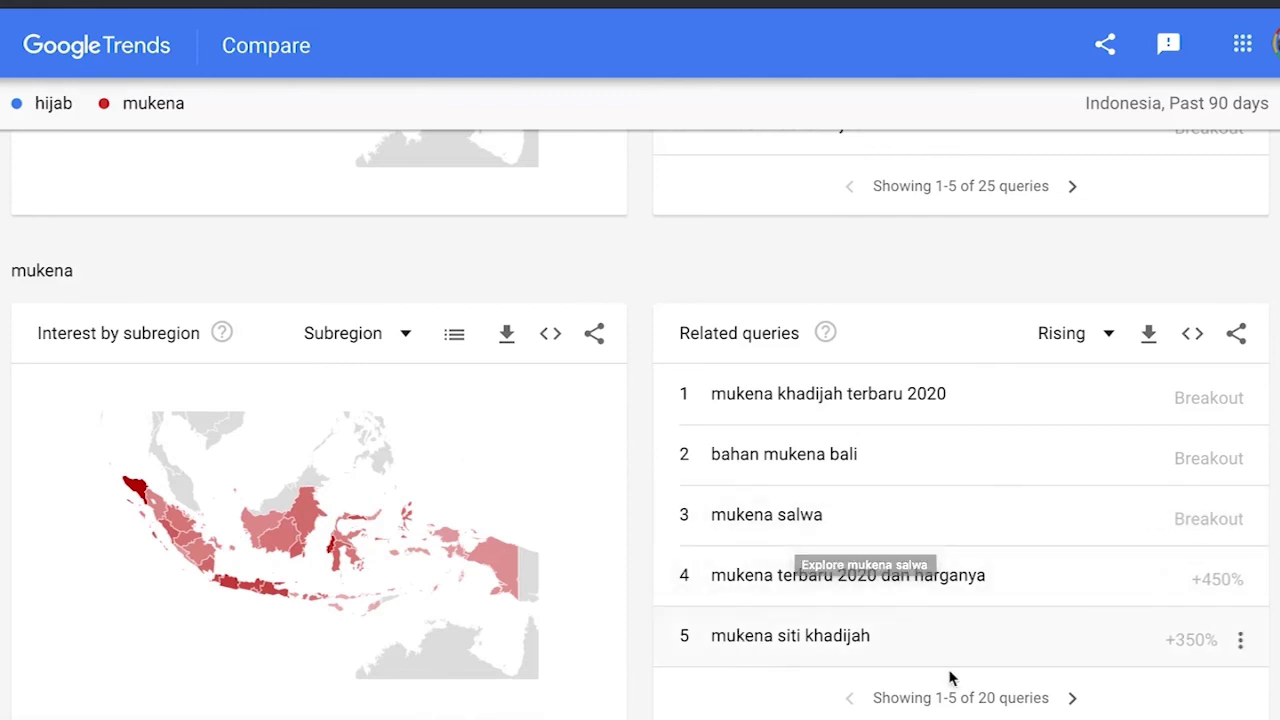
click(1073, 700)
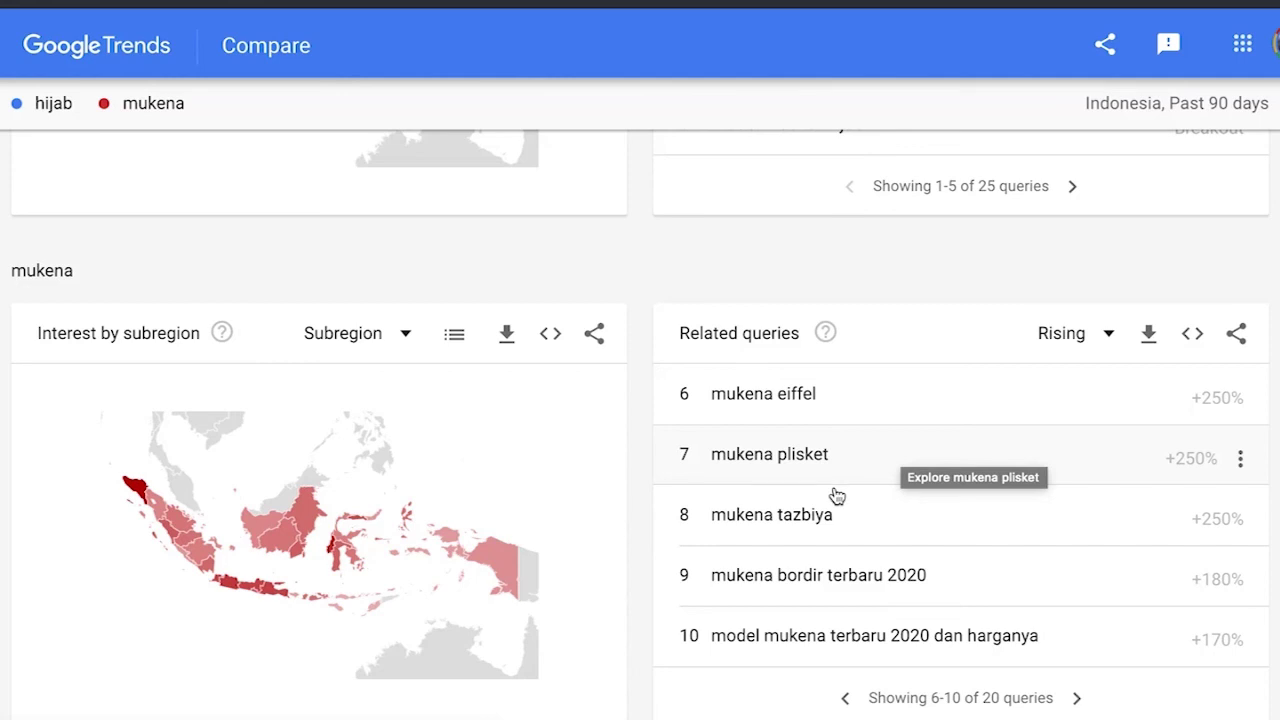
- Return to the interest-over-time chart and inspect the hijab and mukena values for May 11, 2020
scroll(811, 320, up, 6)
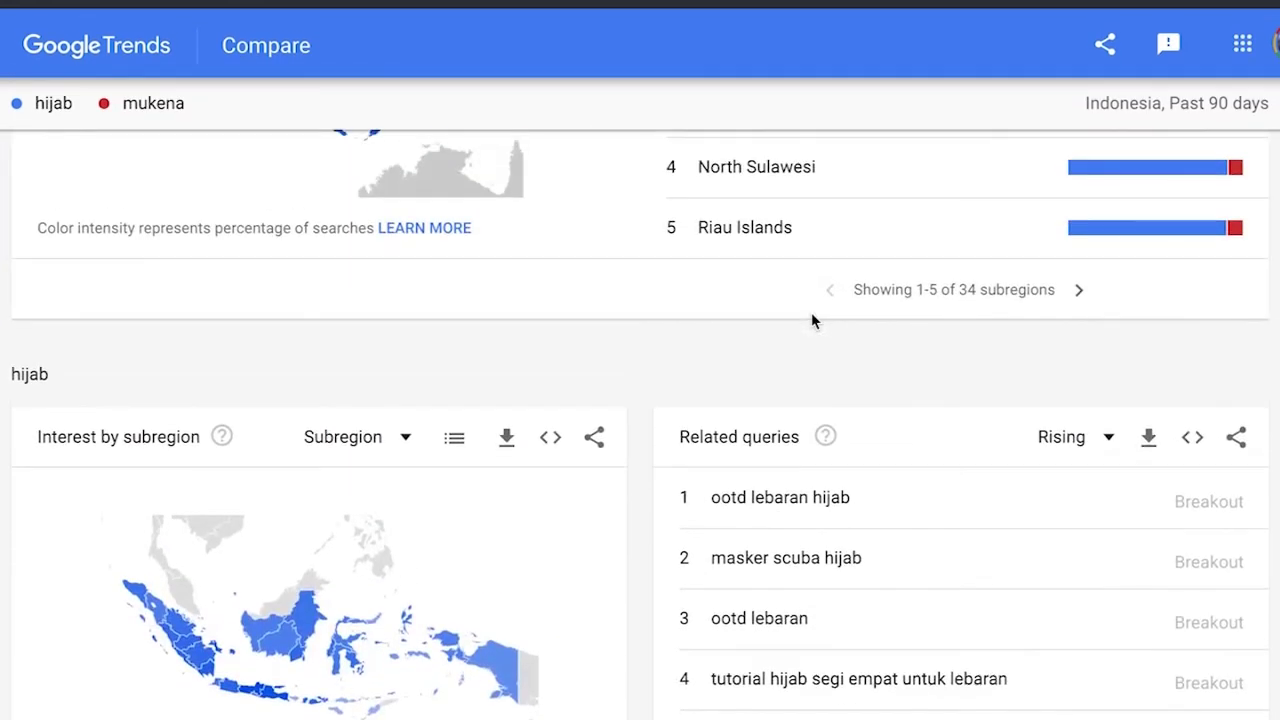
scroll(811, 318, up, 6)
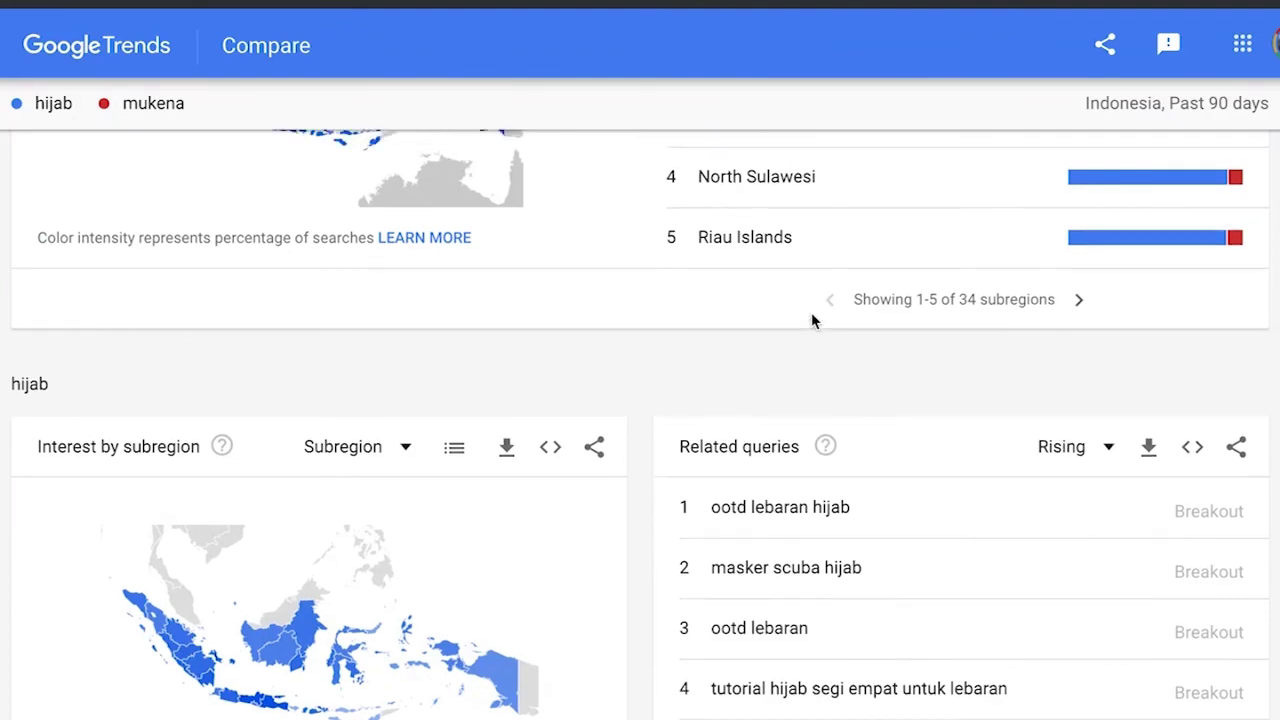
mouse_move(812, 314)
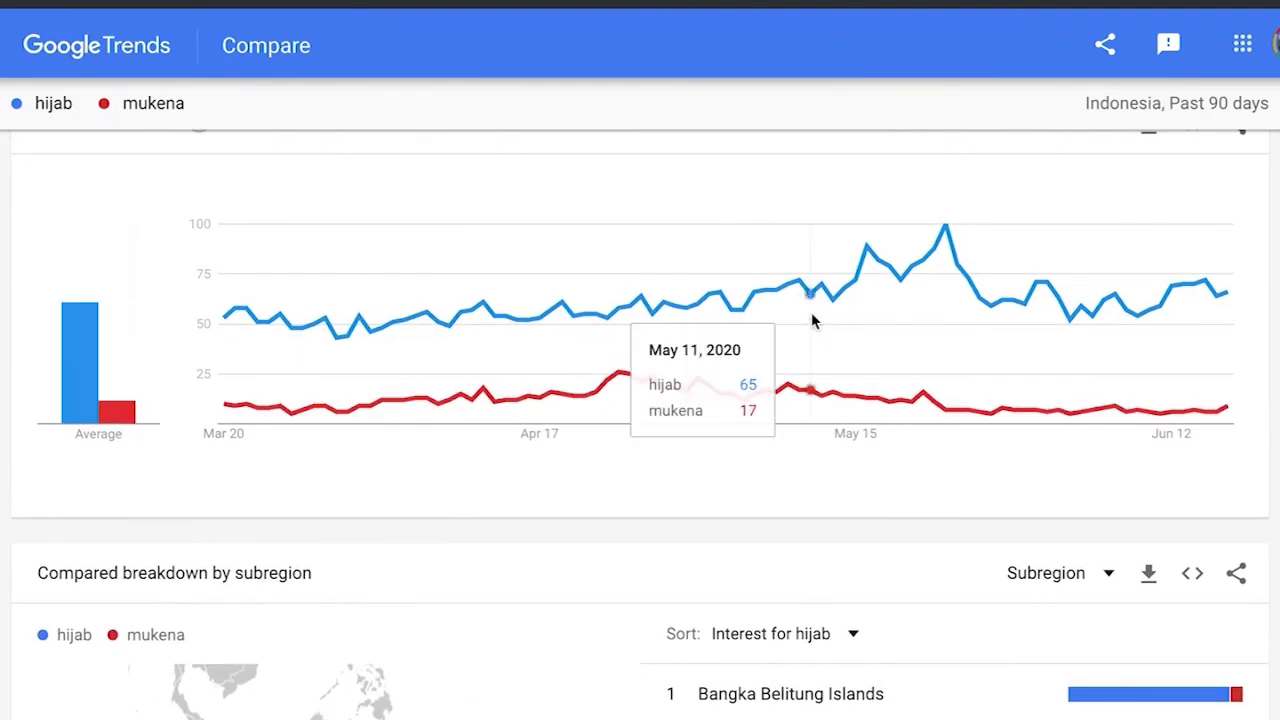